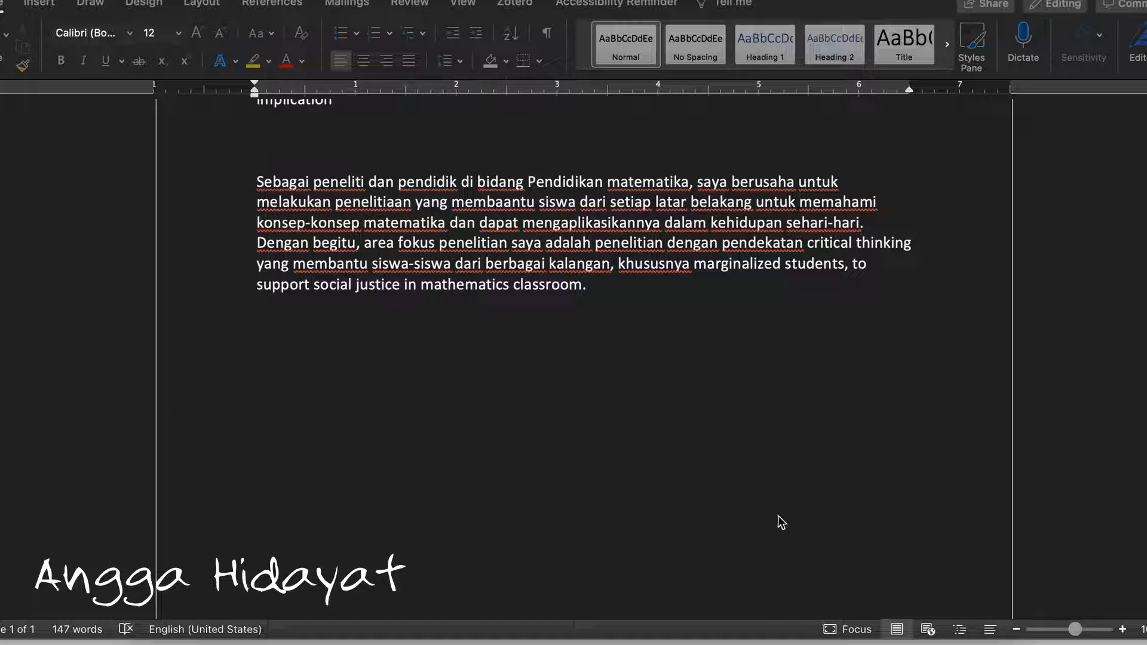
Copy the Indonesian paragraph beginning "Sebagai peneliti dan pendidik" from the document
{"action": "scroll", "coordinate": [780, 523], "scroll_direction": "down", "scroll_amount": 2}
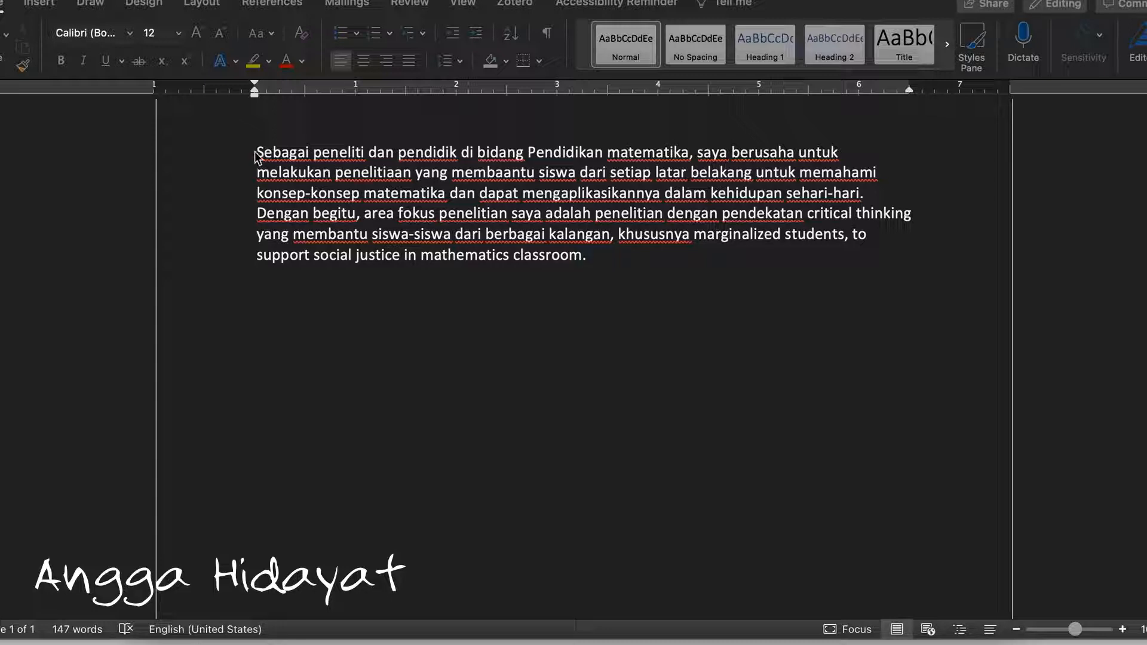
{"action": "left_click_drag", "start_coordinate": [256, 154], "coordinate": [591, 255]}
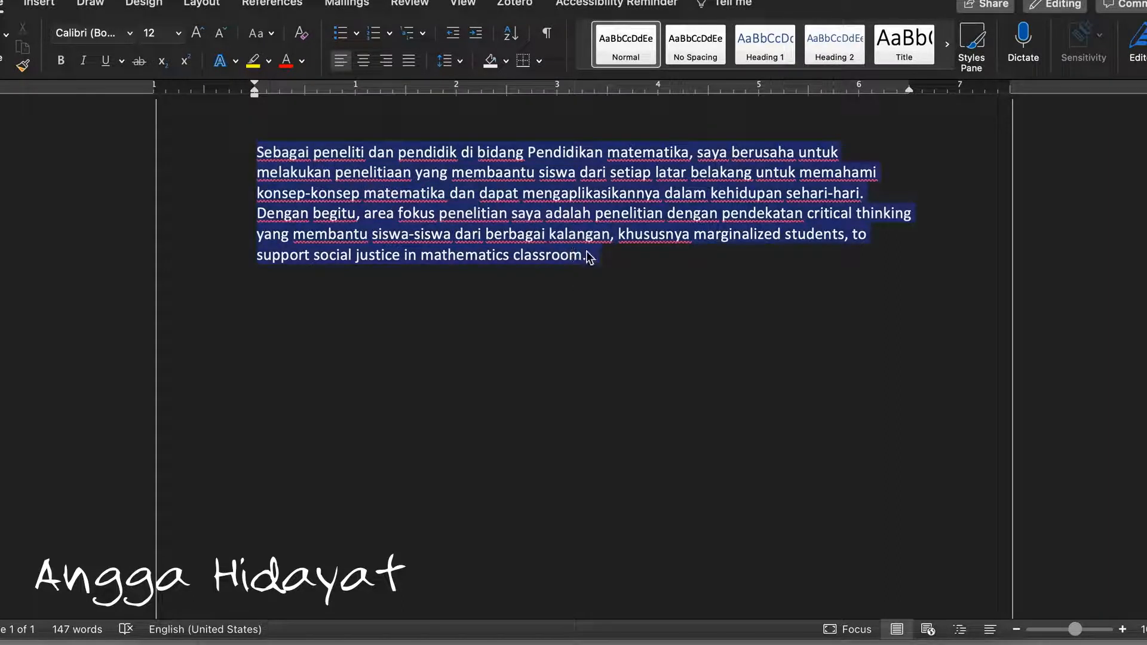
{"action": "right_click", "coordinate": [513, 218]}
{"action": "left_click", "coordinate": [541, 247]}
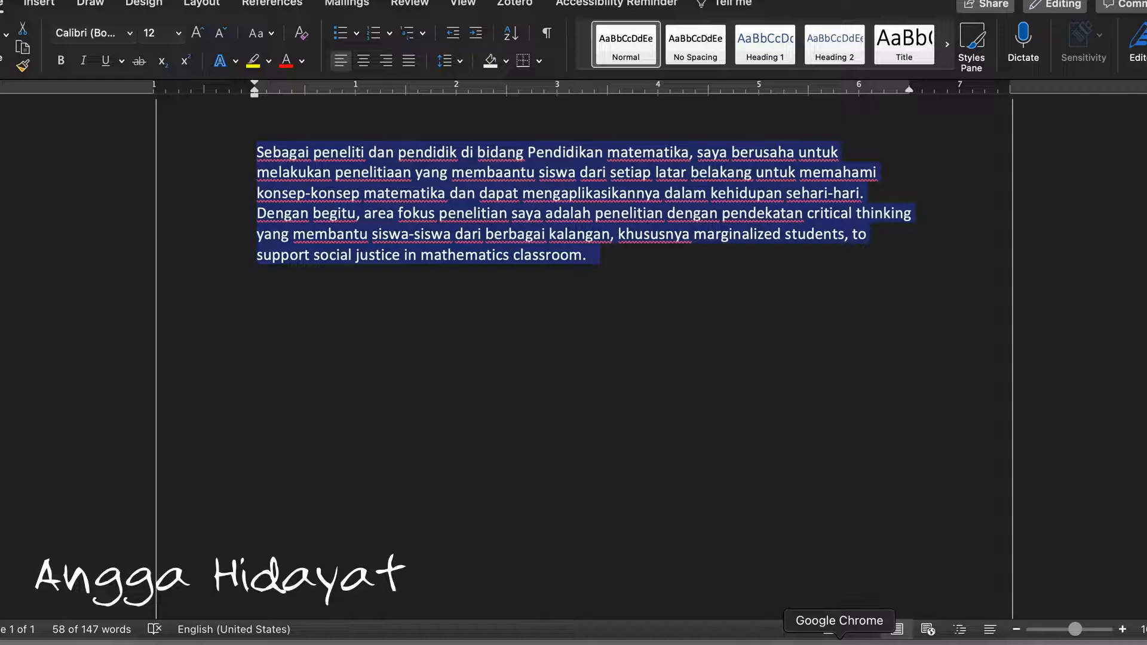
Switch to Google Translate in Chrome, replace the existing source text with the copied paragraph, and translate it from Indonesian to English
{"action": "left_click", "coordinate": [839, 638]}
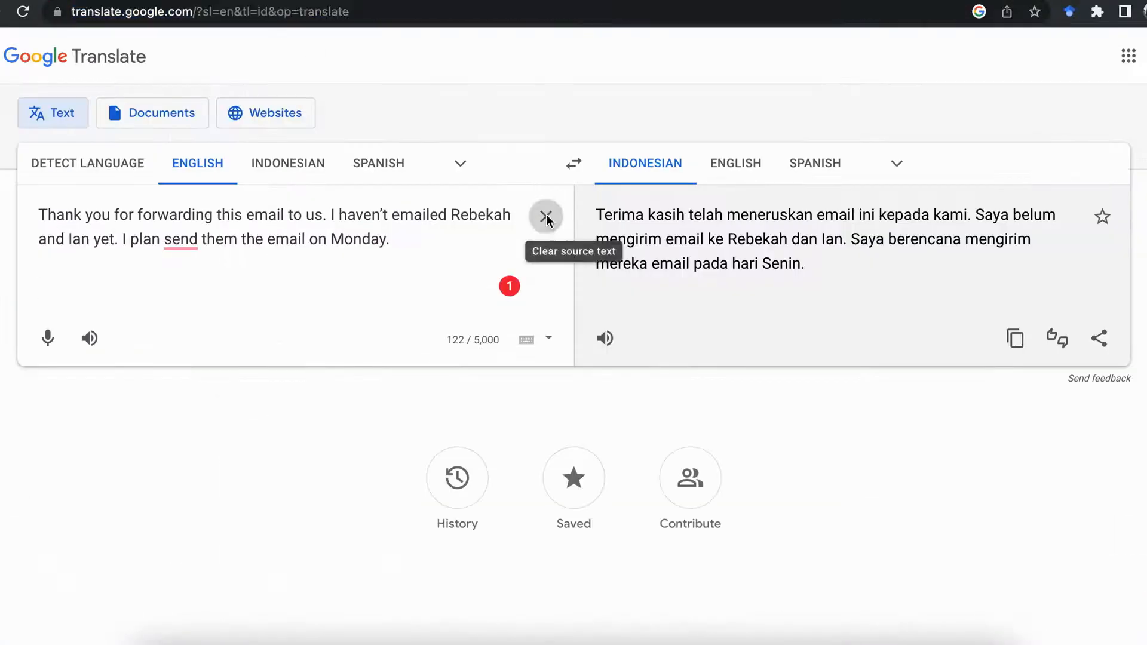
{"action": "left_click", "coordinate": [544, 218]}
{"action": "left_click", "coordinate": [574, 163]}
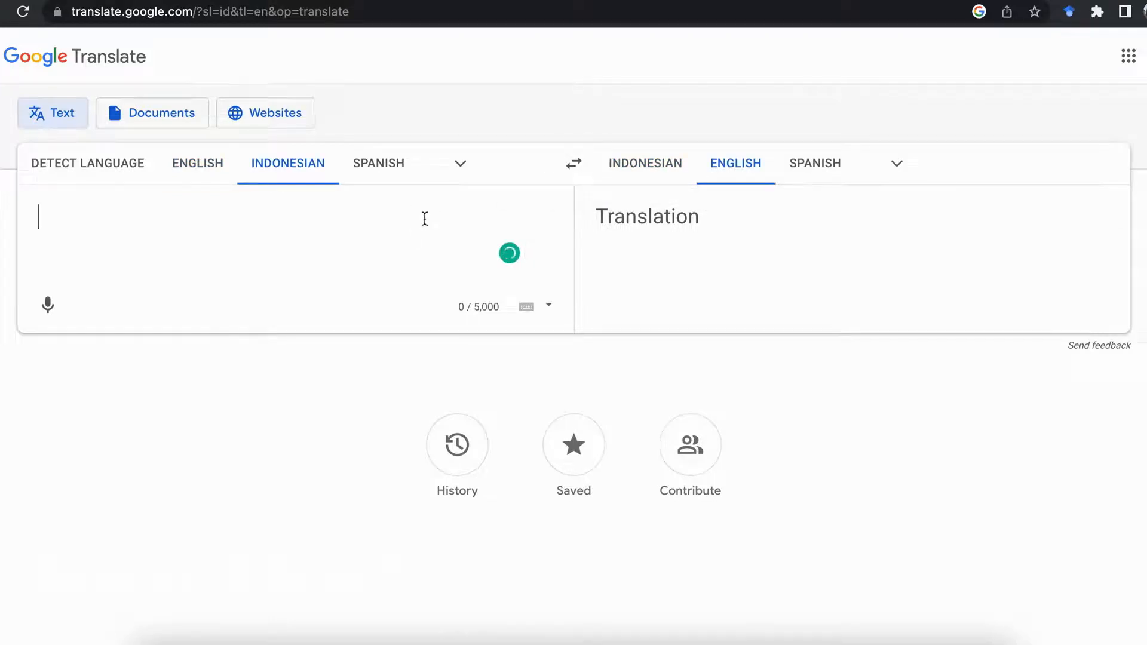
{"action": "key", "text": "super+v"}
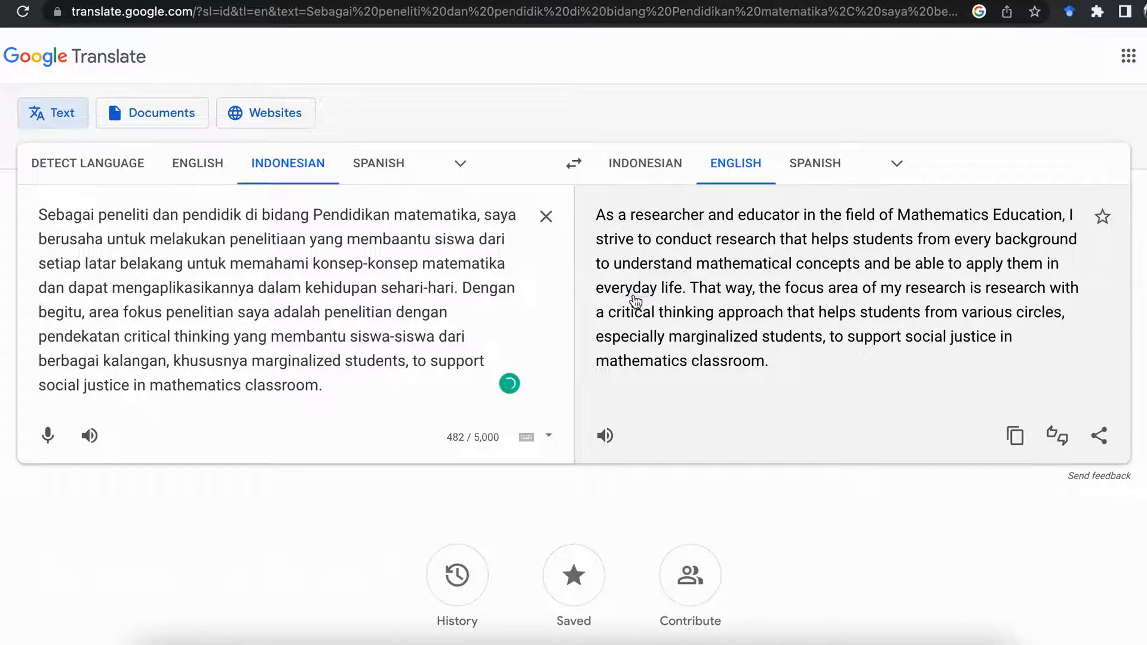
Copy the English translation and switch to the Jasper documents page
{"action": "left_click", "coordinate": [1015, 438]}
{"action": "left_click", "coordinate": [687, 2]}
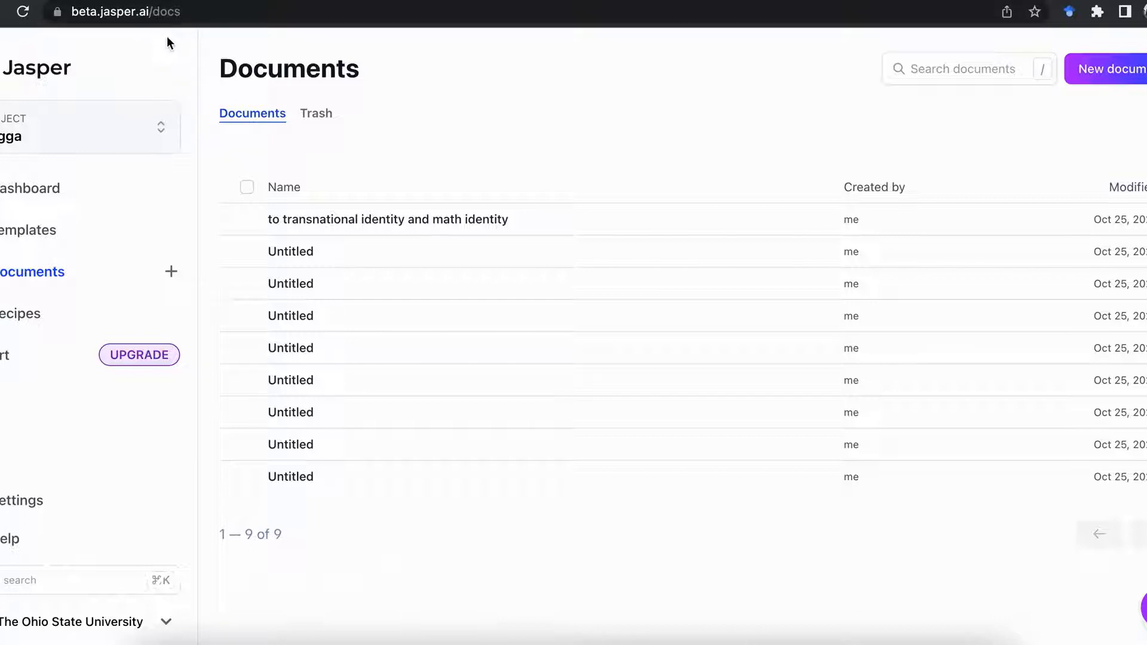
{"action": "left_click", "coordinate": [106, 152]}
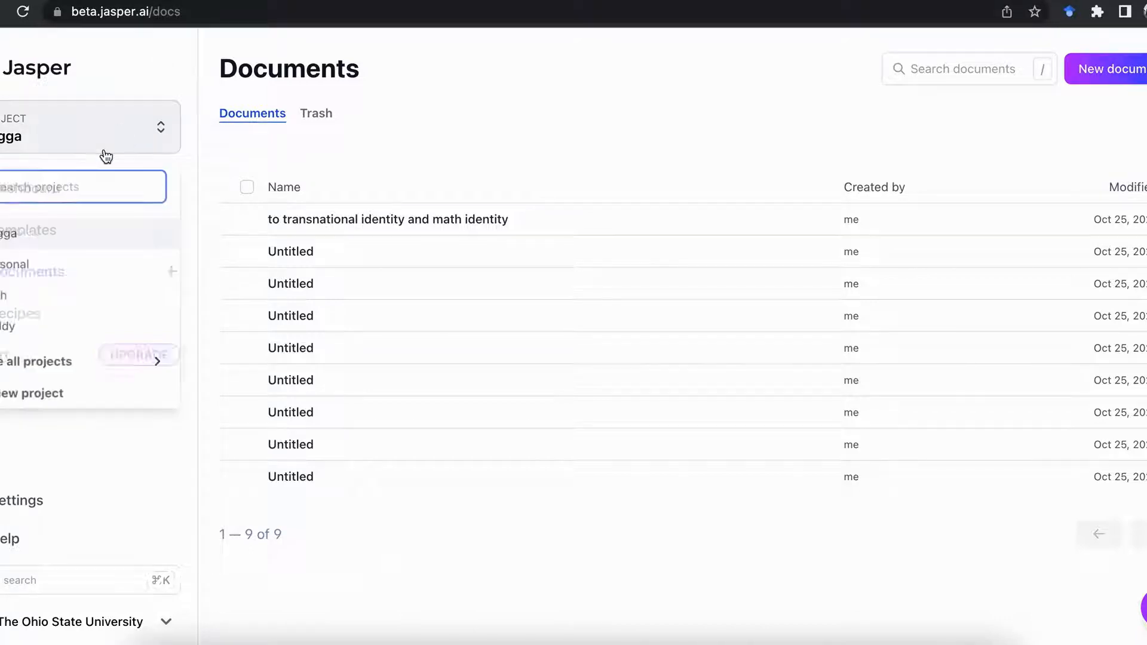
{"action": "left_click", "coordinate": [18, 265]}
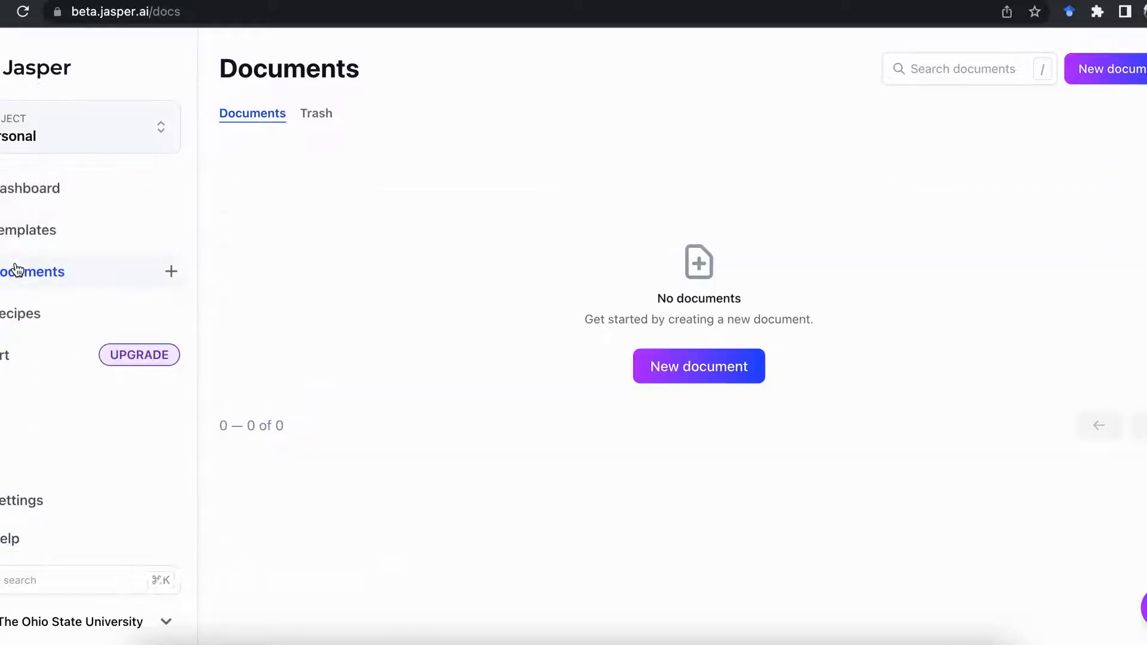
{"action": "left_click", "coordinate": [150, 128]}
{"action": "left_click", "coordinate": [13, 237]}
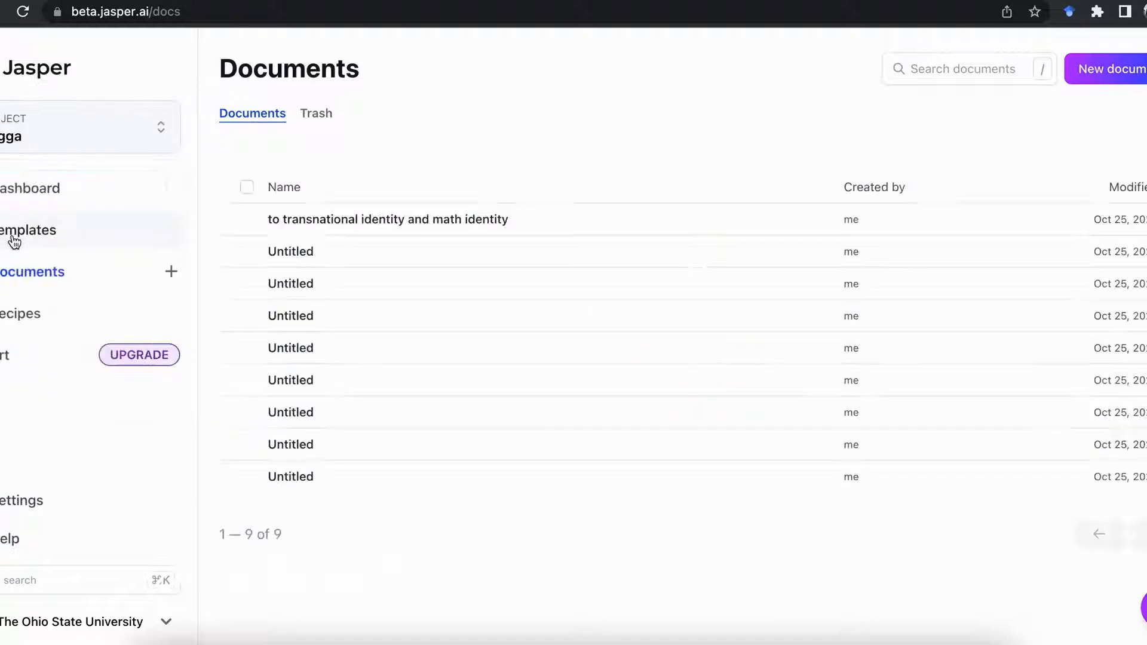
Create a new Jasper document, starting from scratch
{"action": "left_click", "coordinate": [172, 276]}
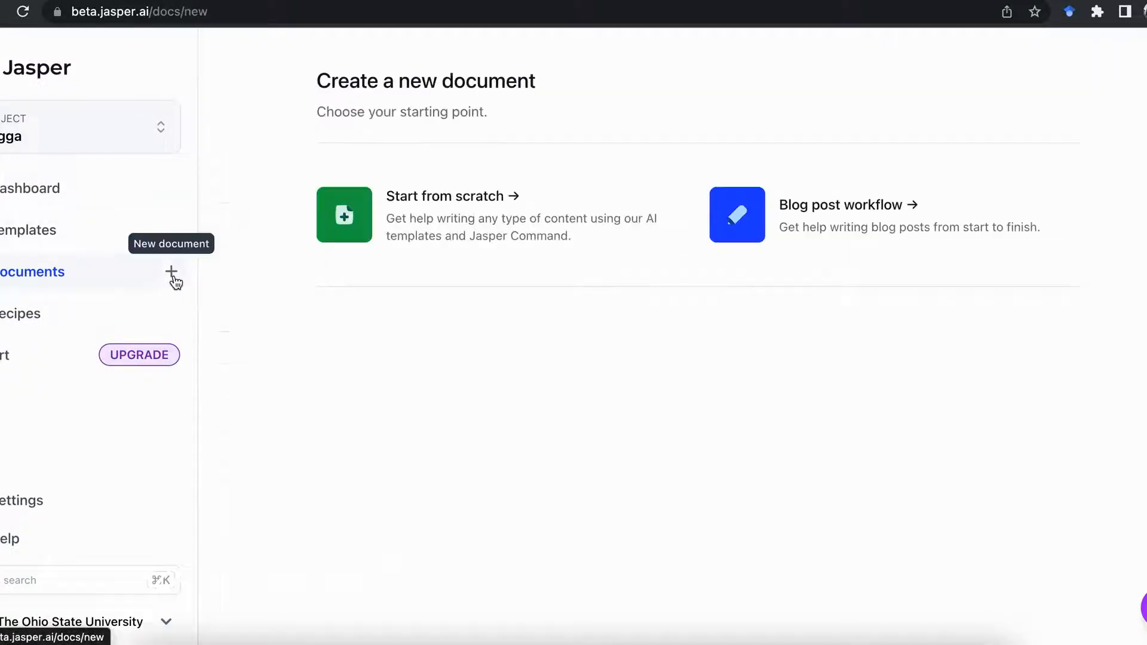
{"action": "left_click", "coordinate": [464, 204]}
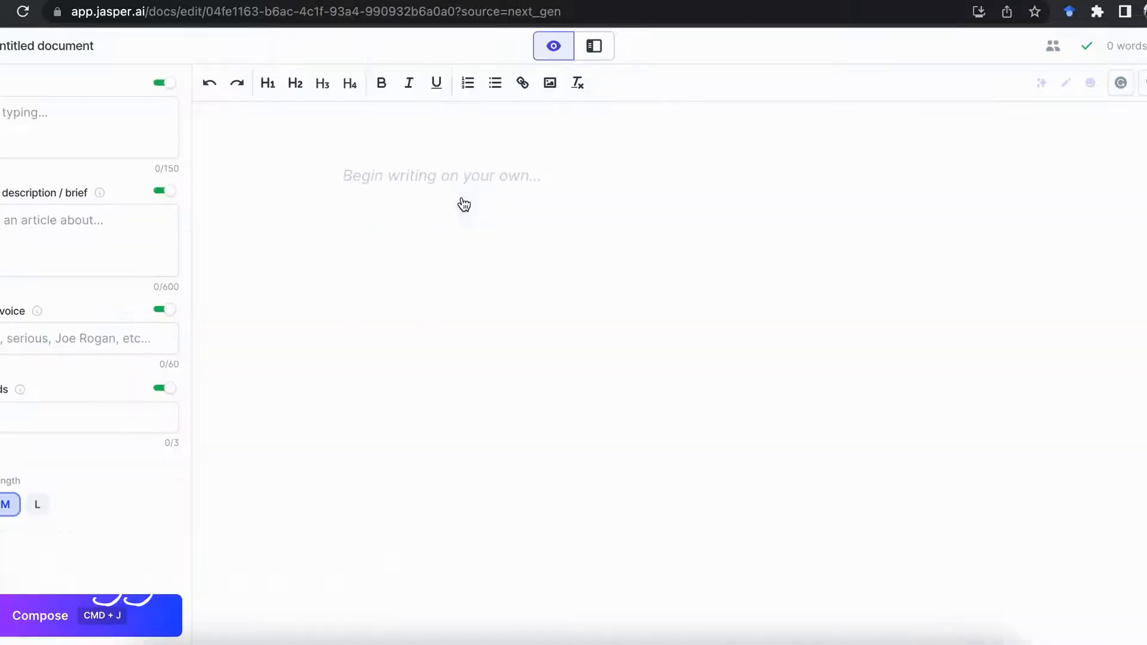
{"action": "left_click", "coordinate": [55, 129]}
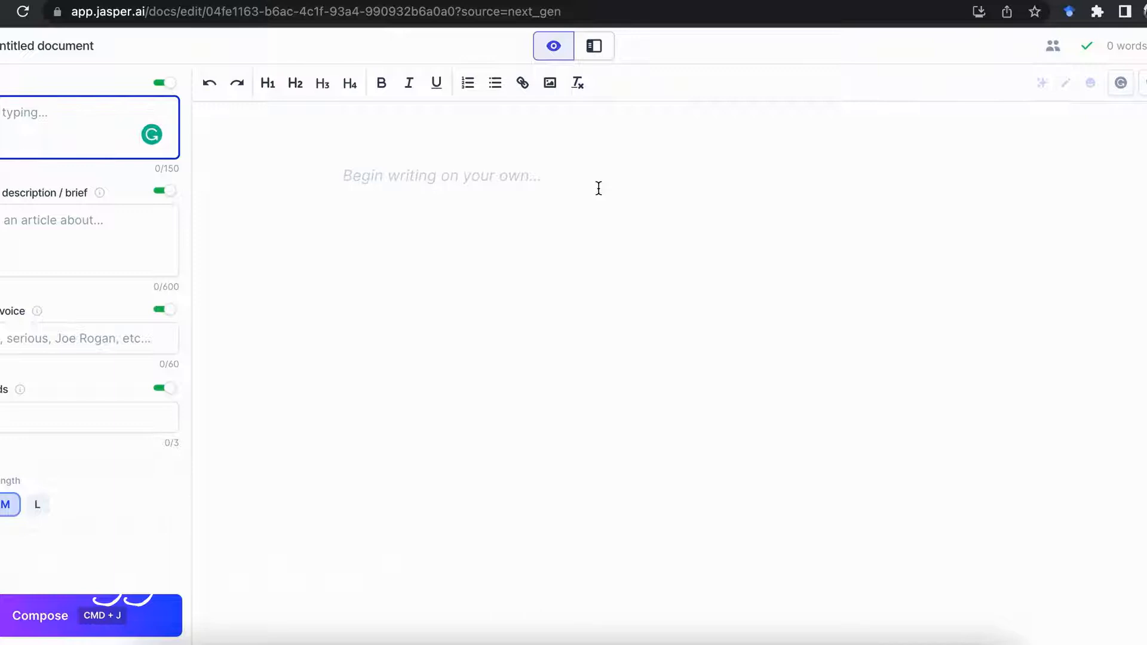
Show the templates beside the document, choose Paragraph Generator, and paste the English translation as the paragraph topic
{"action": "left_click", "coordinate": [594, 47]}
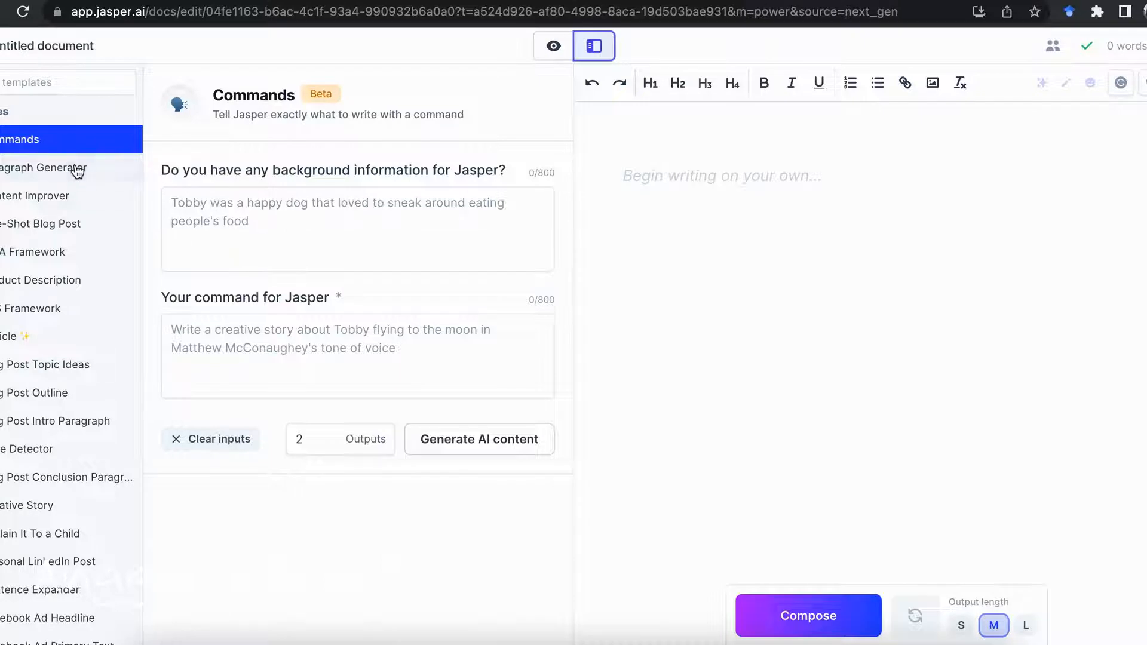
{"action": "left_click", "coordinate": [76, 169]}
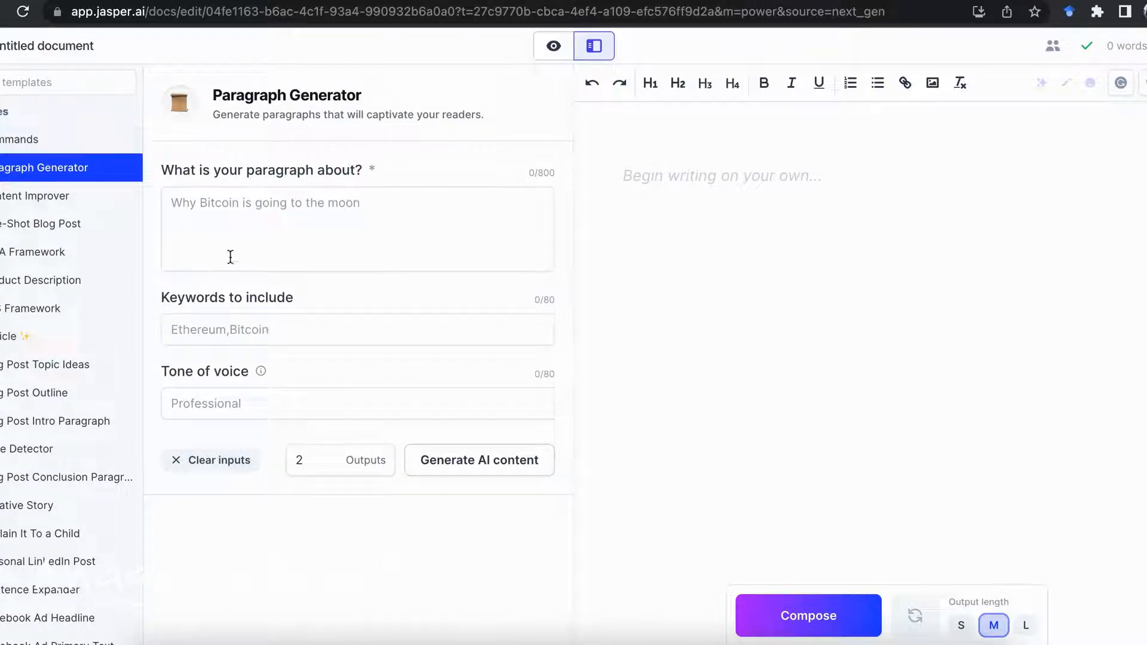
{"action": "left_click", "coordinate": [212, 216]}
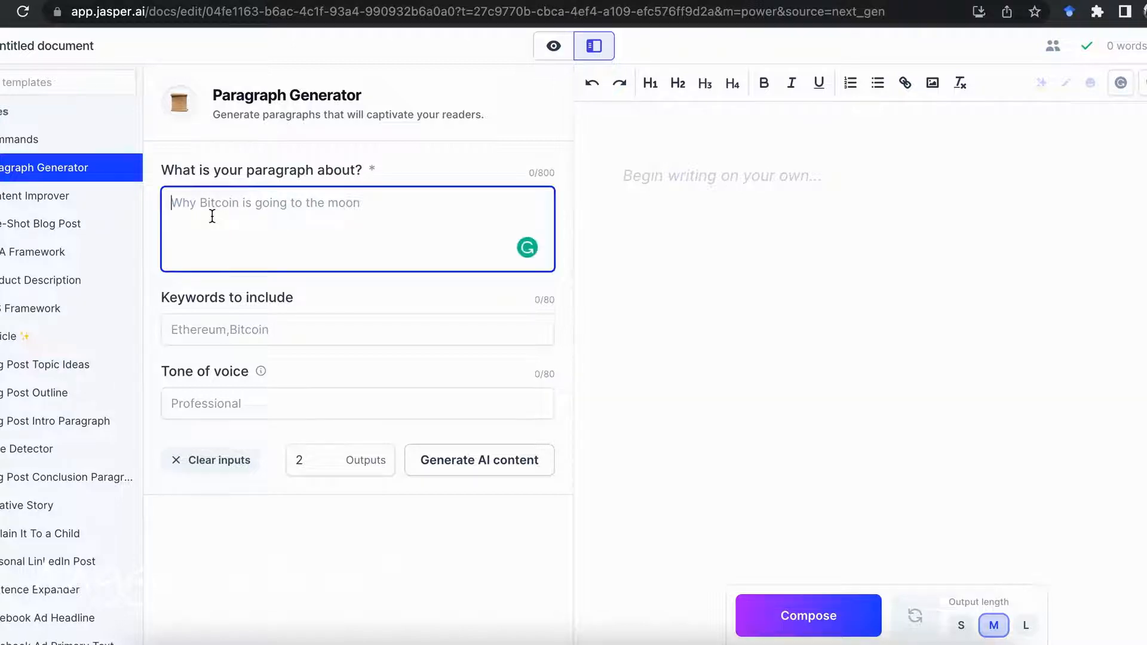
{"action": "type", "text": "As a researcher and educator in the field of Mathematics Education, I strive to conduct research that helps students from every background to understand mathematical concepts and be able to apply them in everyday life. That way, the focus area of my research is research with a critical thinking approach that helps students from various circles, especially marginalized students, to support social justice in mathematics classroom."}
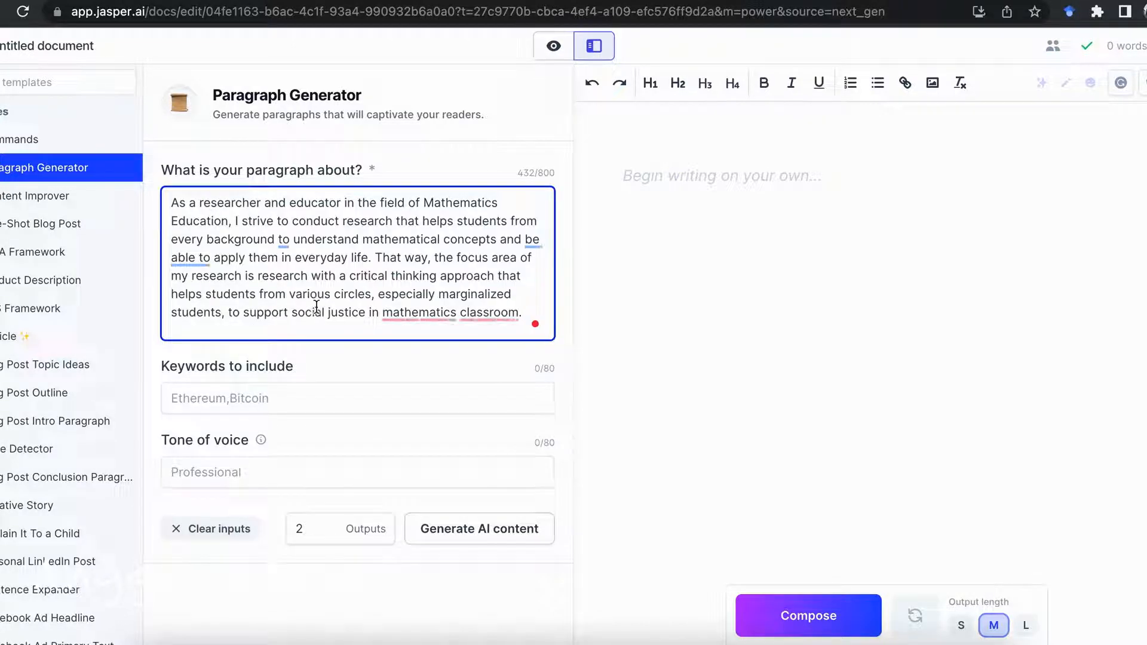
Set the tone of voice to "Professional, Academics, Academic words, Serious" and generate the AI content with 2 outputs
{"action": "scroll", "coordinate": [242, 433], "scroll_direction": "down", "scroll_amount": 1}
{"action": "left_click", "coordinate": [256, 447]}
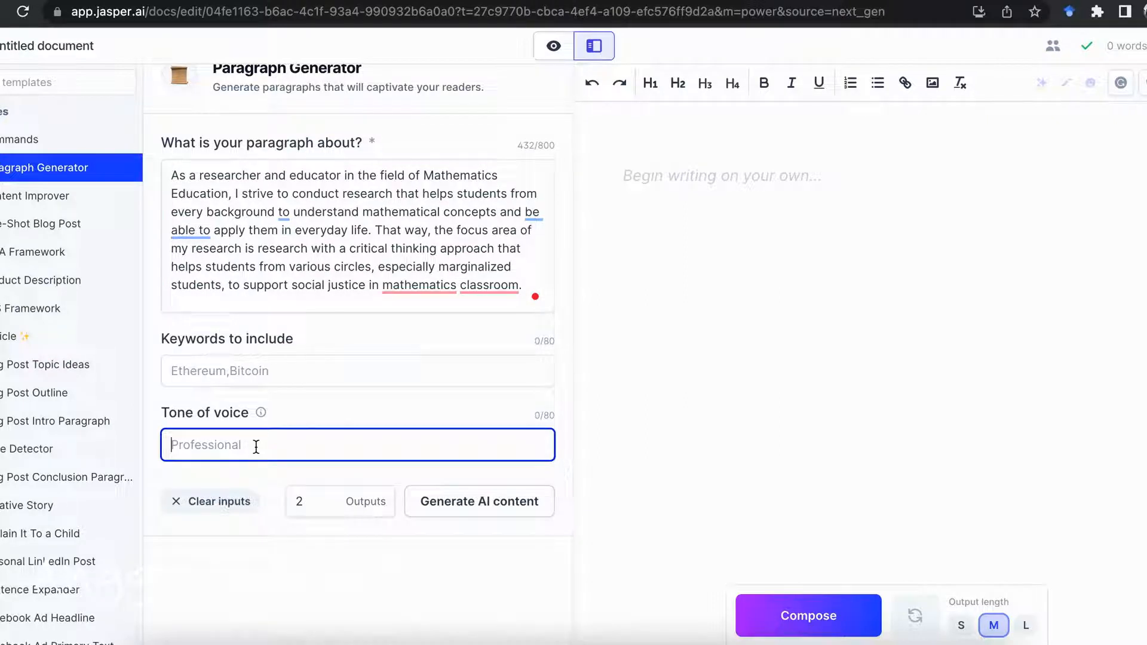
{"action": "type", "text": "Professional, Acad"}
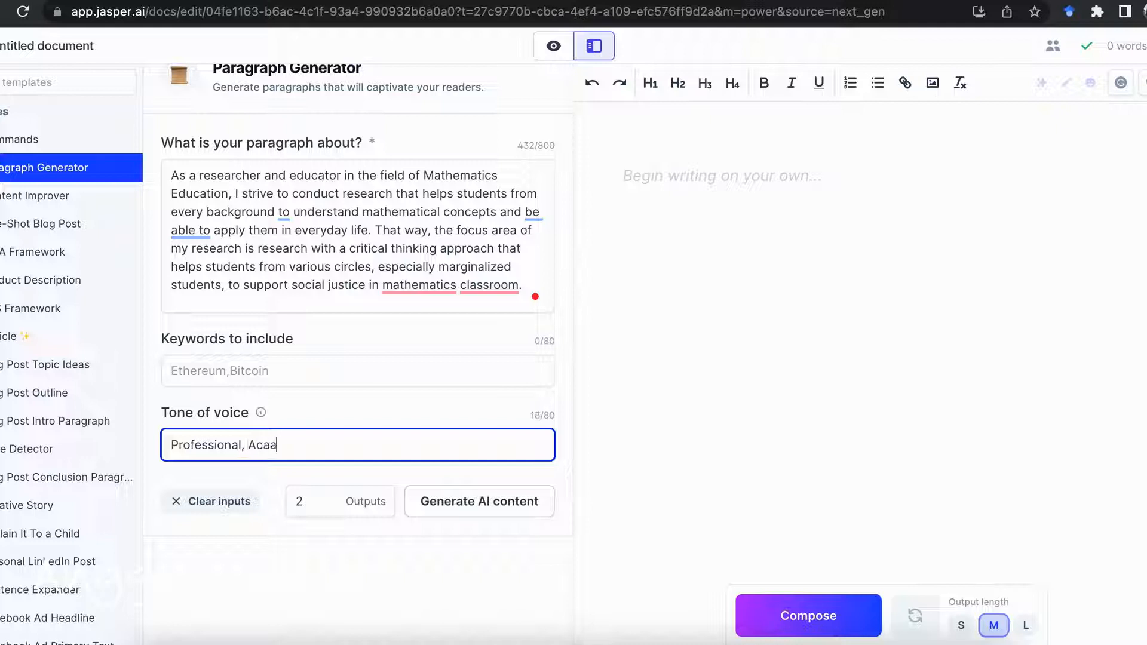
{"action": "key", "text": "BackSpace"}
{"action": "key", "text": "BackSpace"}
{"action": "type", "text": "adm"}
{"action": "key", "text": "BackSpace"}
{"action": "type", "text": "emi"}
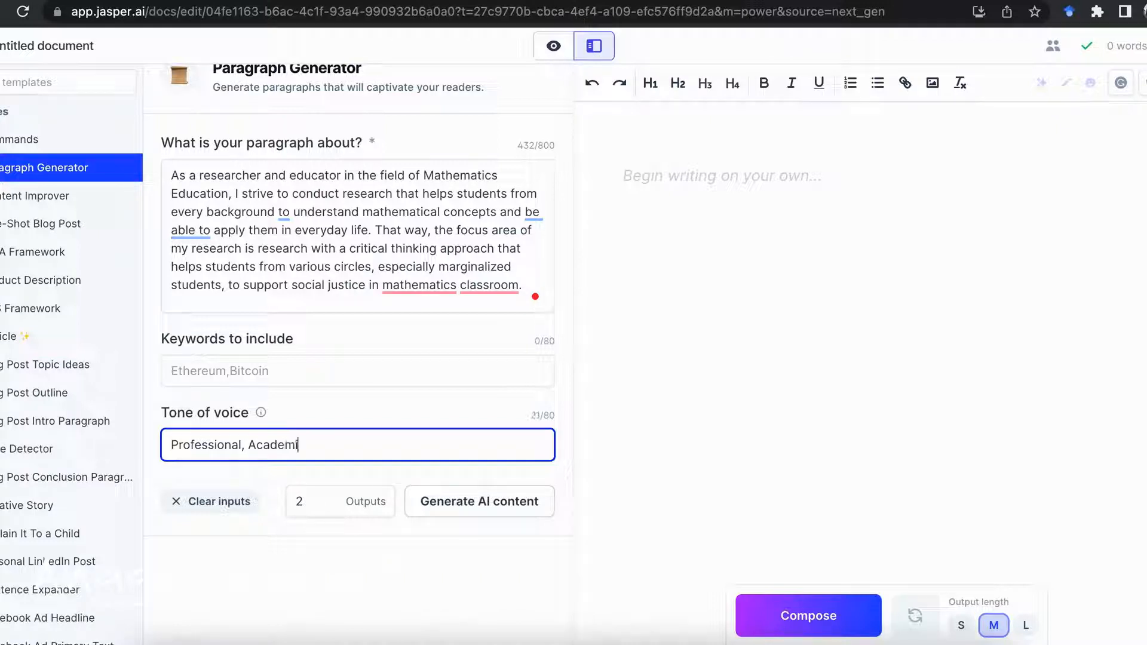
{"action": "type", "text": "cs, Academics, Academic words"}
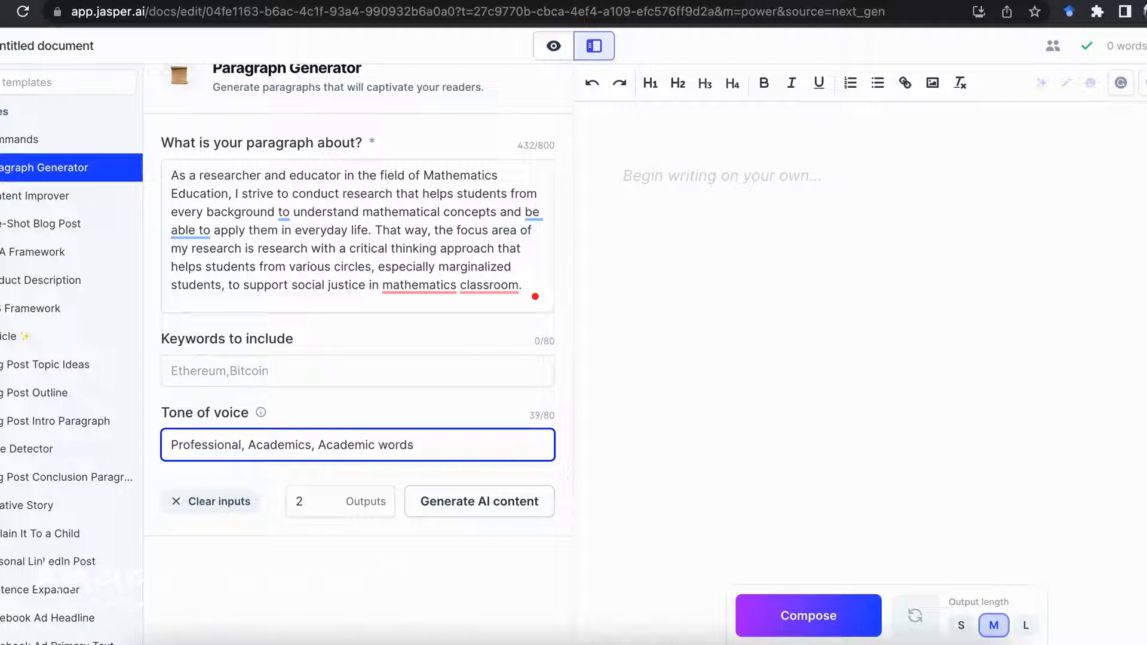
{"action": "type", "text": ", Serious"}
{"action": "left_click", "coordinate": [466, 513]}
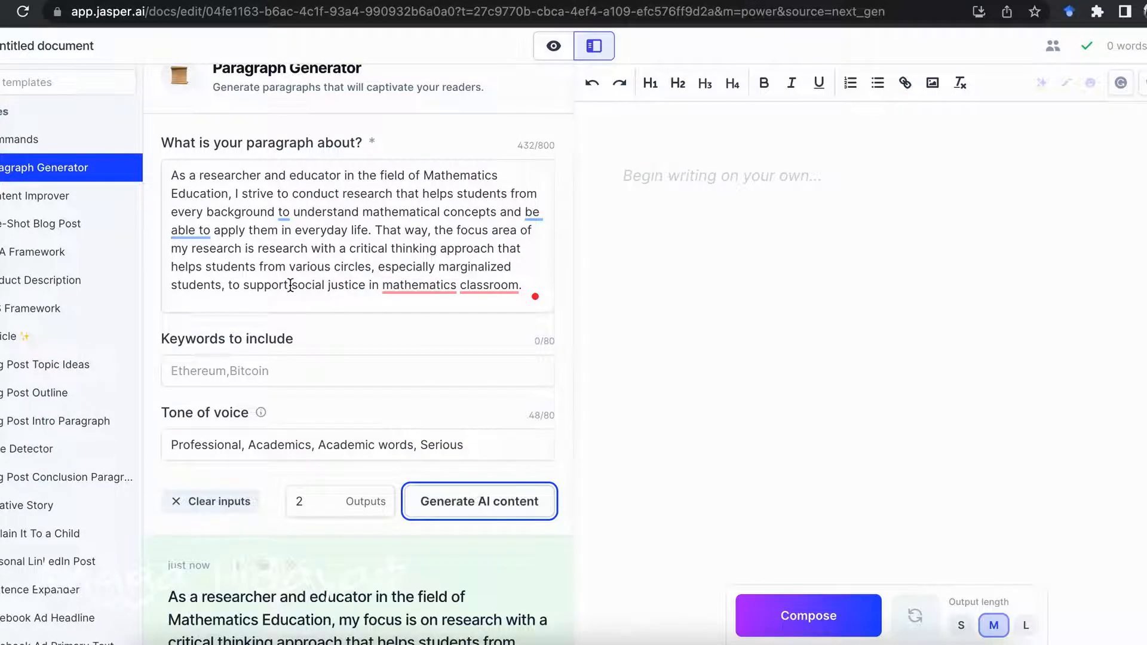
Read through both generated paragraphs and compare them with the pasted source text
{"action": "scroll", "coordinate": [376, 379], "scroll_direction": "down", "scroll_amount": 2}
{"action": "scroll", "coordinate": [377, 387], "scroll_direction": "down", "scroll_amount": 10}
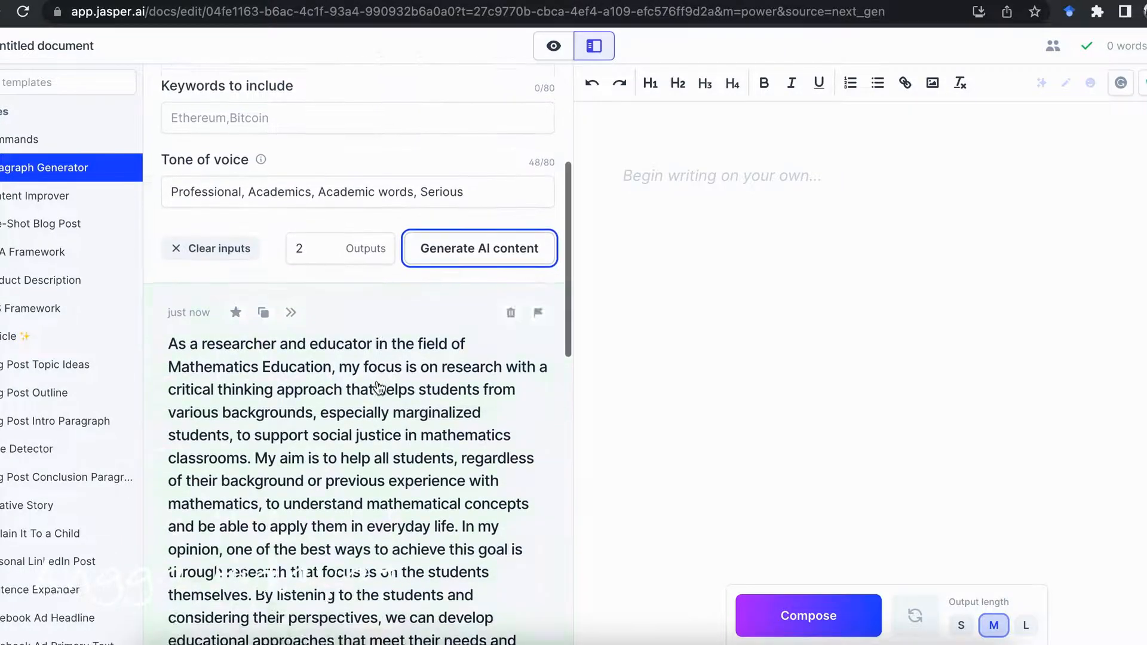
{"action": "scroll", "coordinate": [379, 387], "scroll_direction": "down", "scroll_amount": 5}
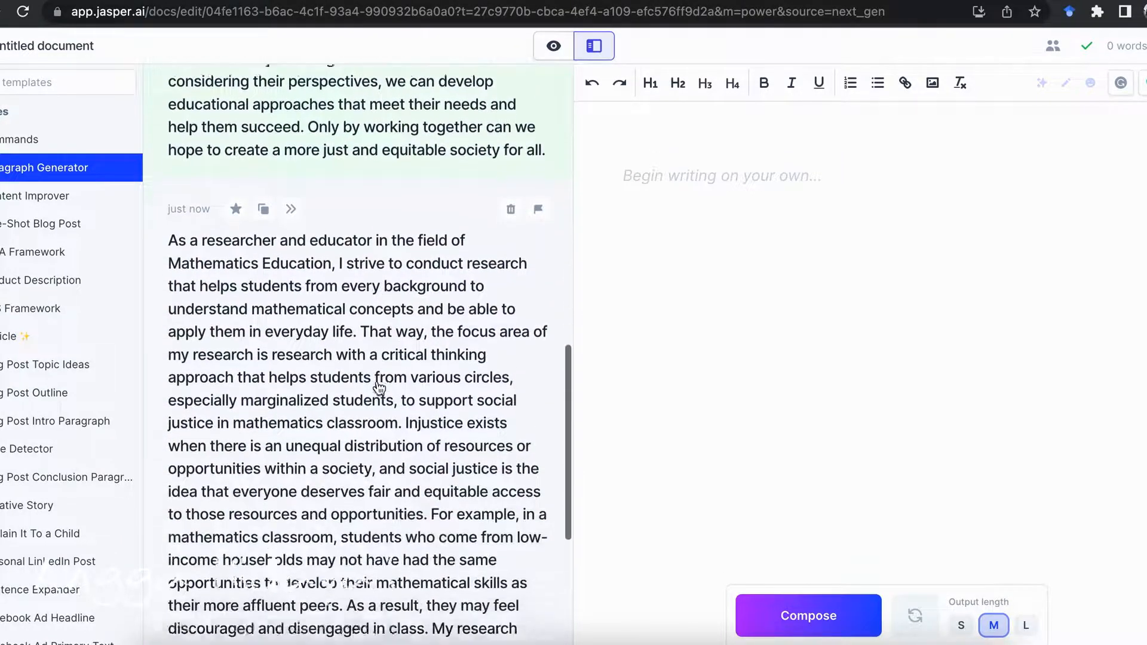
{"action": "scroll", "coordinate": [378, 387], "scroll_direction": "up", "scroll_amount": 10}
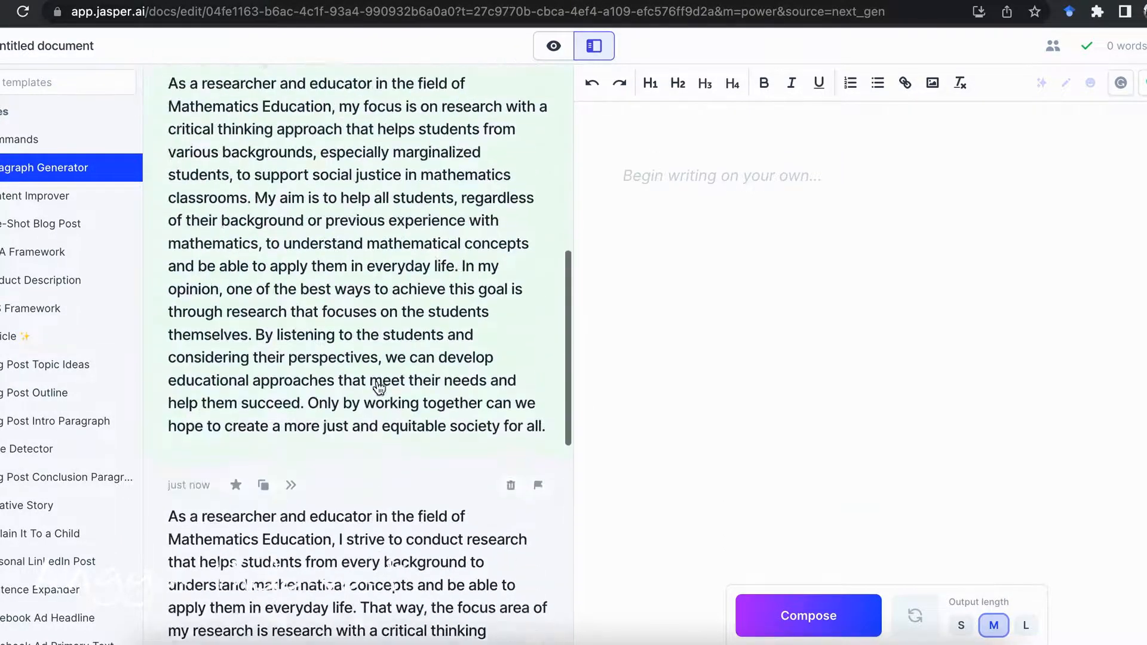
{"action": "scroll", "coordinate": [377, 387], "scroll_direction": "up", "scroll_amount": 5}
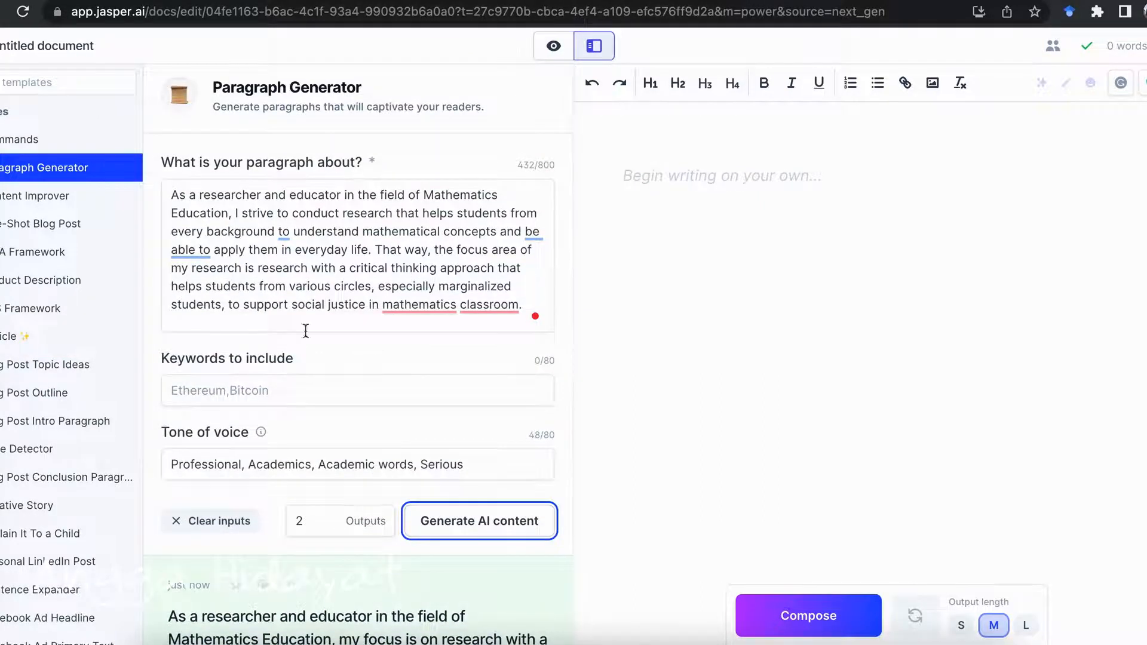
{"action": "scroll", "coordinate": [247, 302], "scroll_direction": "down", "scroll_amount": 2}
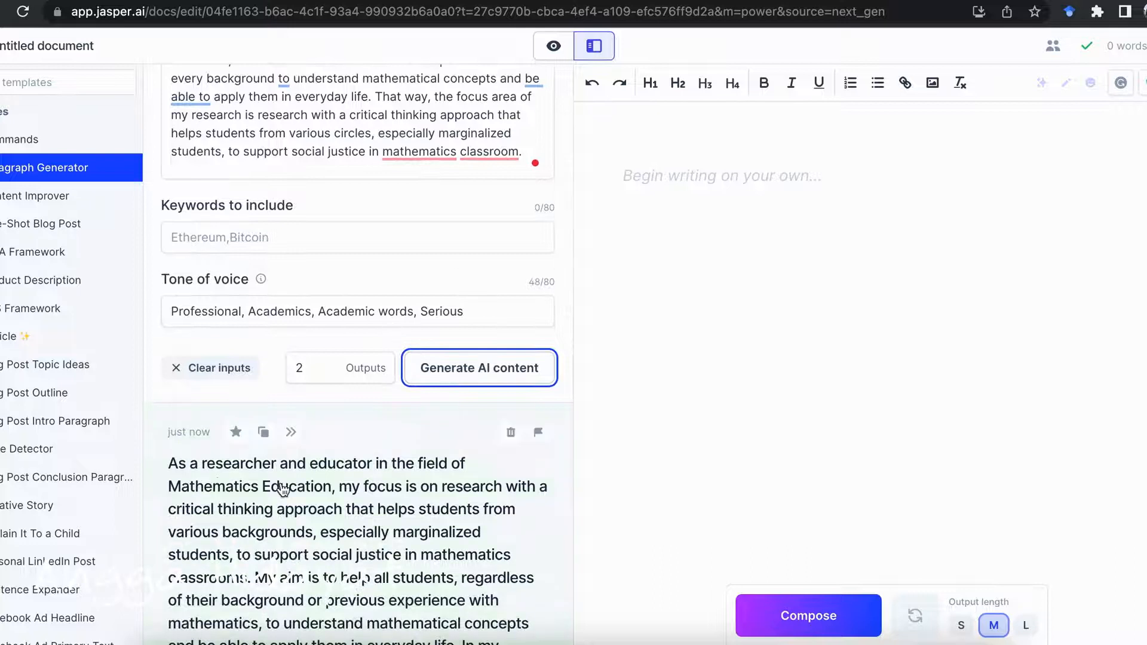
{"action": "scroll", "coordinate": [282, 489], "scroll_direction": "down", "scroll_amount": 1}
{"action": "scroll", "coordinate": [283, 489], "scroll_direction": "up", "scroll_amount": 3}
{"action": "scroll", "coordinate": [281, 482], "scroll_direction": "down", "scroll_amount": 2}
{"action": "scroll", "coordinate": [282, 482], "scroll_direction": "up", "scroll_amount": 2}
{"action": "scroll", "coordinate": [277, 485], "scroll_direction": "down", "scroll_amount": 4}
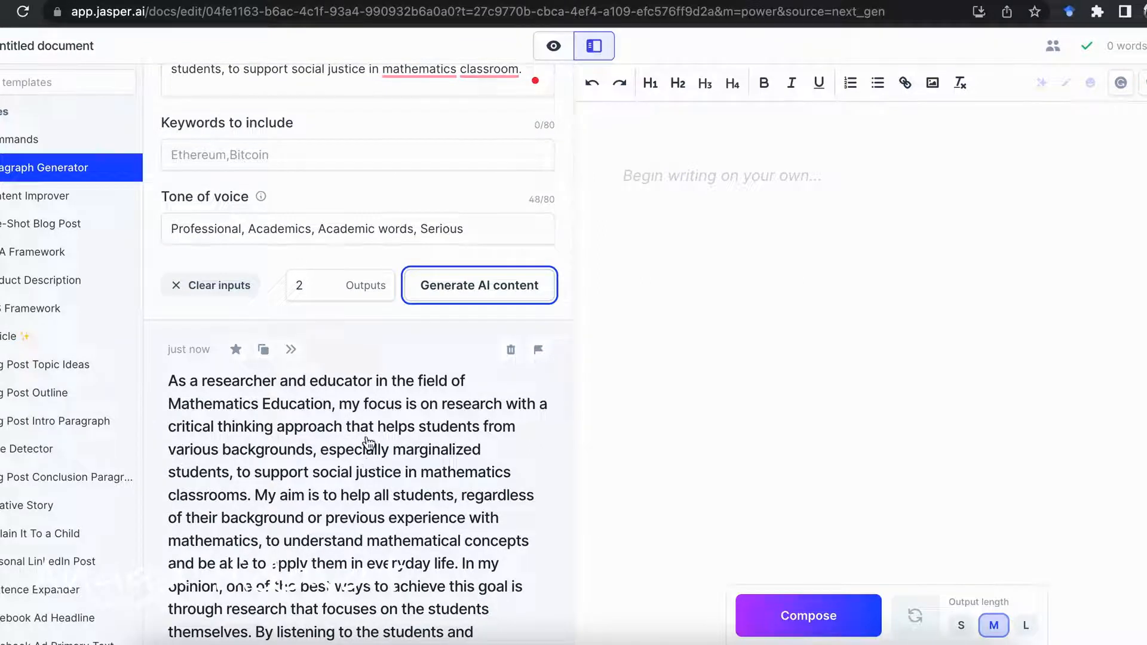
{"action": "scroll", "coordinate": [385, 495], "scroll_direction": "down", "scroll_amount": 3}
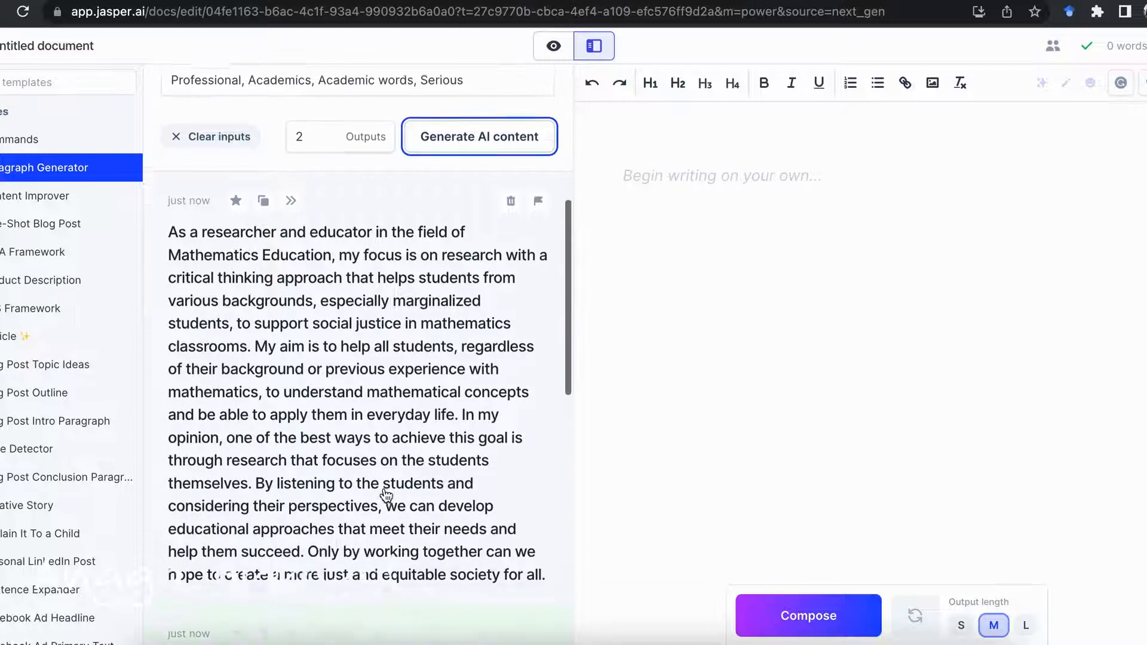
{"action": "scroll", "coordinate": [392, 371], "scroll_direction": "down", "scroll_amount": 5}
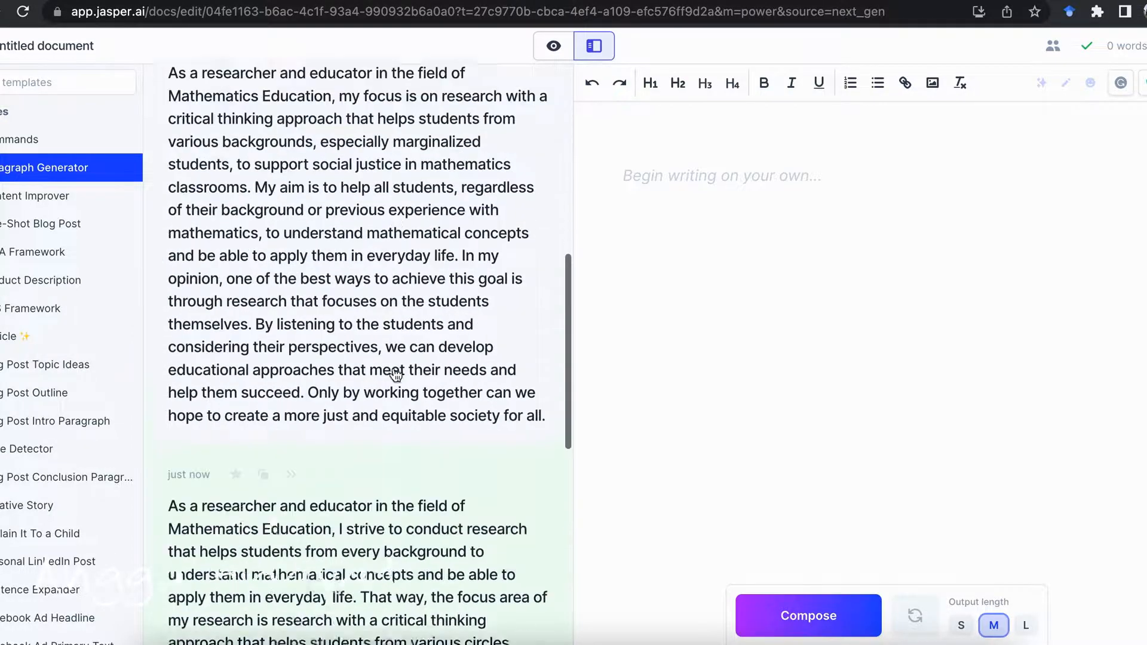
{"action": "scroll", "coordinate": [395, 375], "scroll_direction": "down", "scroll_amount": 7}
{"action": "scroll", "coordinate": [394, 374], "scroll_direction": "up", "scroll_amount": 15}
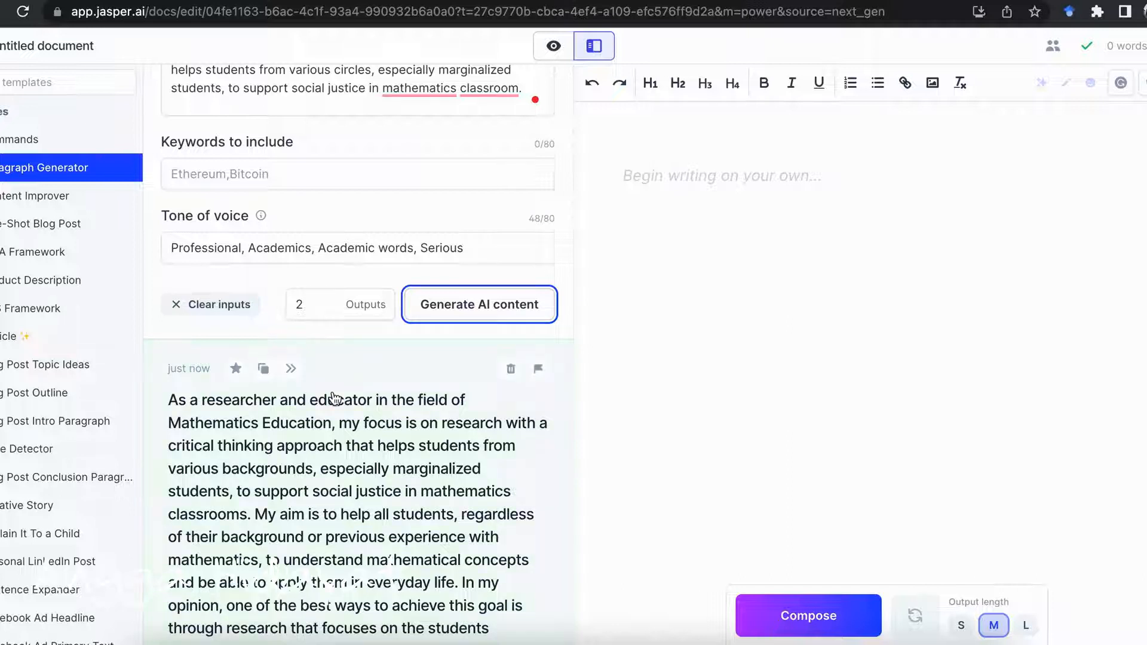
{"action": "scroll", "coordinate": [349, 493], "scroll_direction": "down", "scroll_amount": 10}
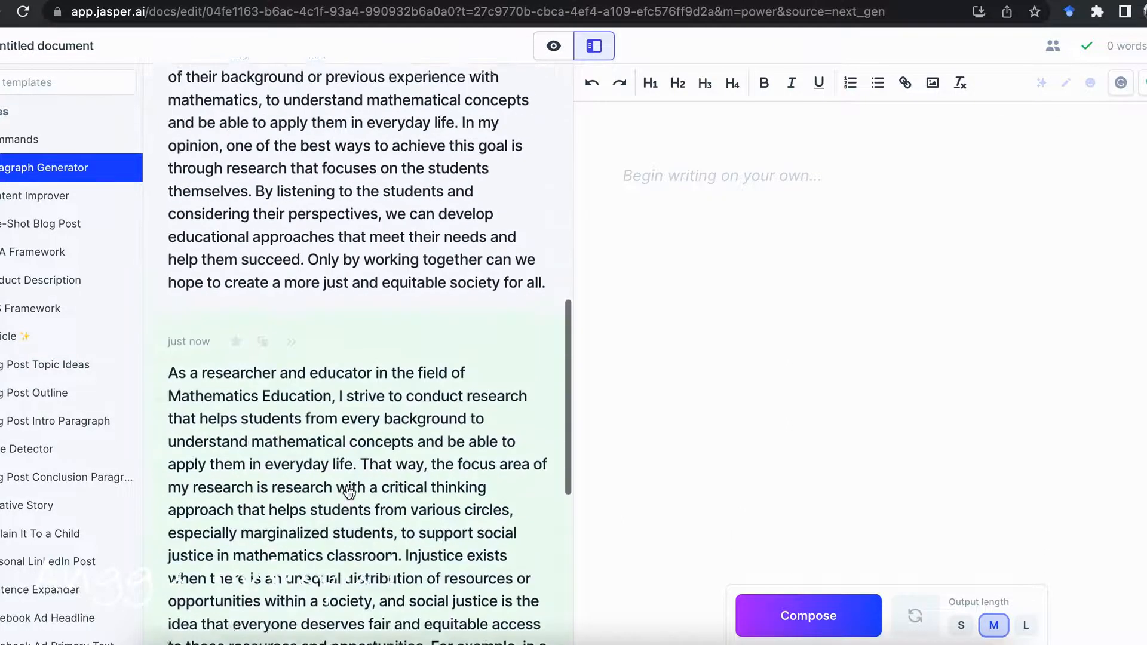
{"action": "scroll", "coordinate": [349, 493], "scroll_direction": "down", "scroll_amount": 5}
{"action": "scroll", "coordinate": [349, 493], "scroll_direction": "up", "scroll_amount": 13}
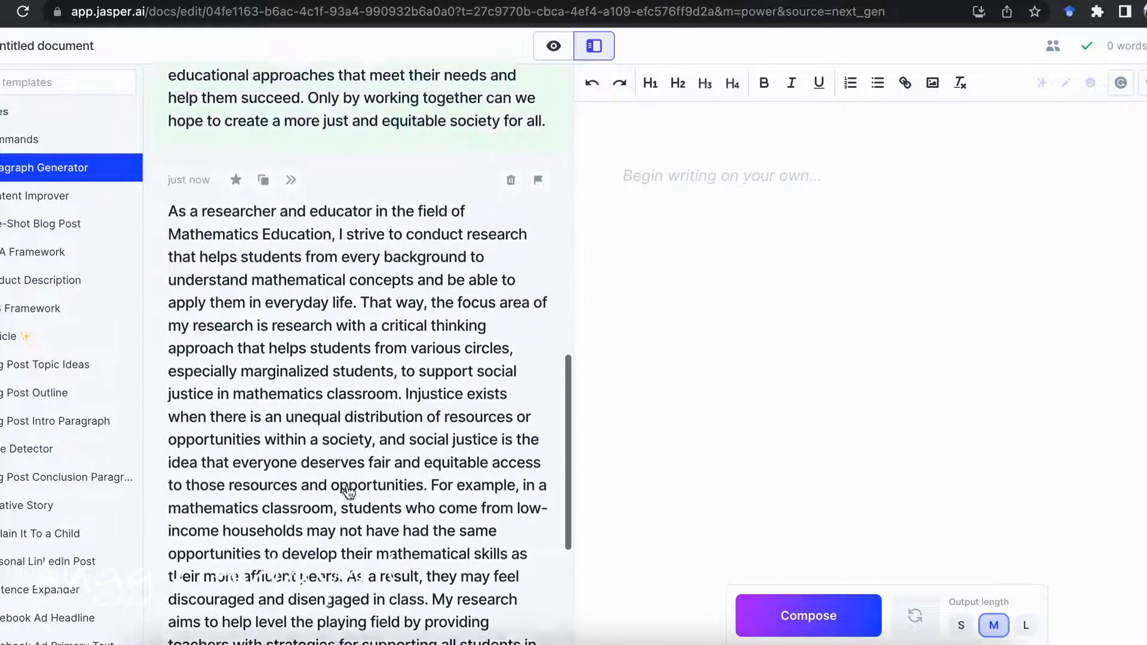
{"action": "scroll", "coordinate": [316, 493], "scroll_direction": "down", "scroll_amount": 2}
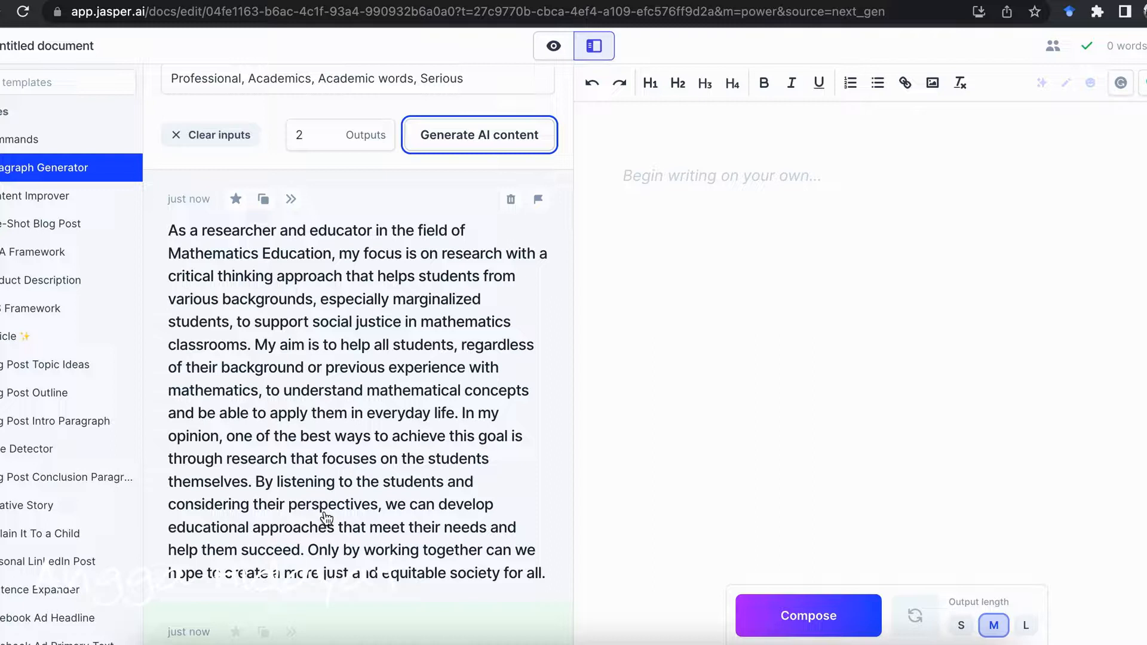
Read through both paragraphs produced by the Paragraph Generator and compare their wording
{"action": "scroll", "coordinate": [301, 406], "scroll_direction": "down", "scroll_amount": 1}
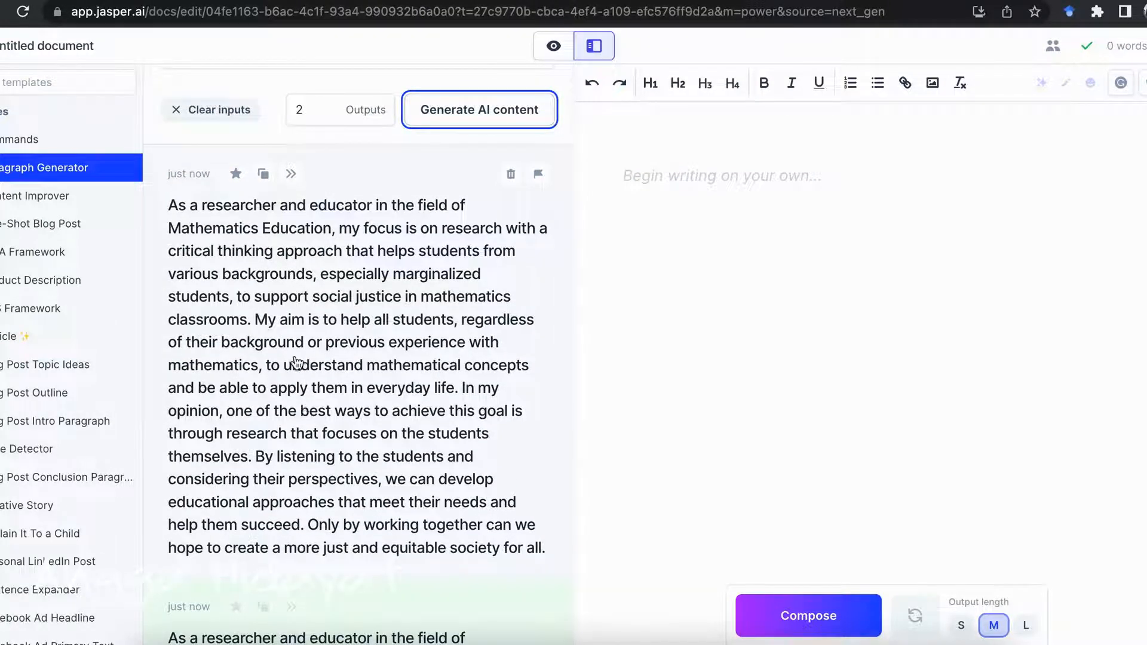
{"action": "scroll", "coordinate": [296, 362], "scroll_direction": "down", "scroll_amount": 1}
{"action": "scroll", "coordinate": [297, 363], "scroll_direction": "up", "scroll_amount": 1}
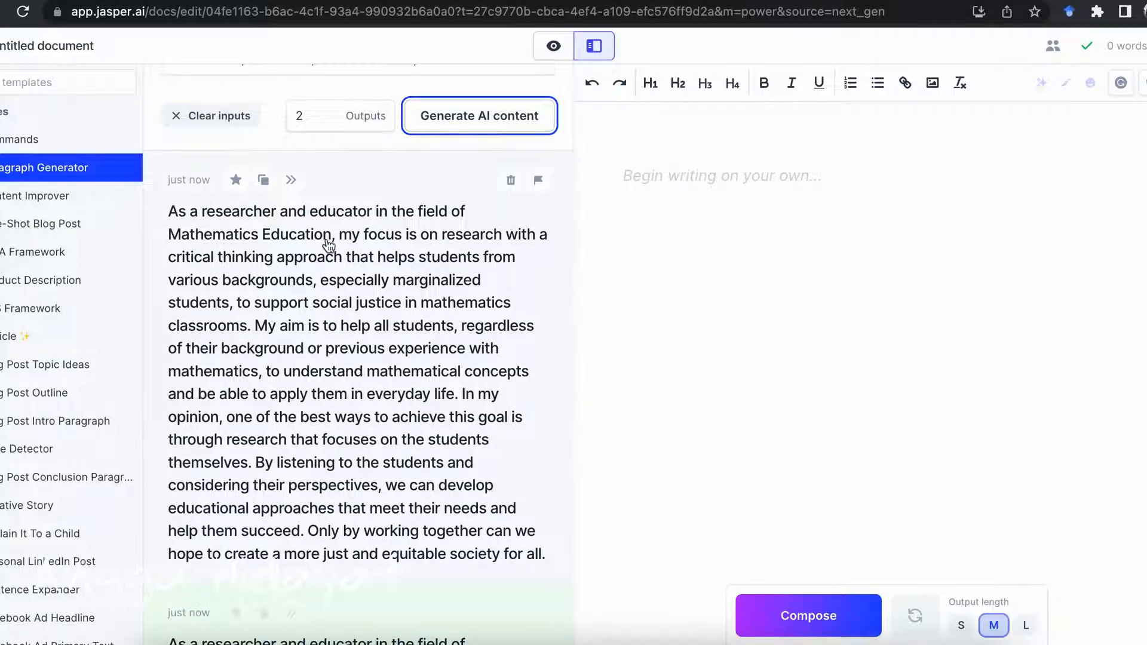
{"action": "scroll", "coordinate": [328, 245], "scroll_direction": "down", "scroll_amount": 10}
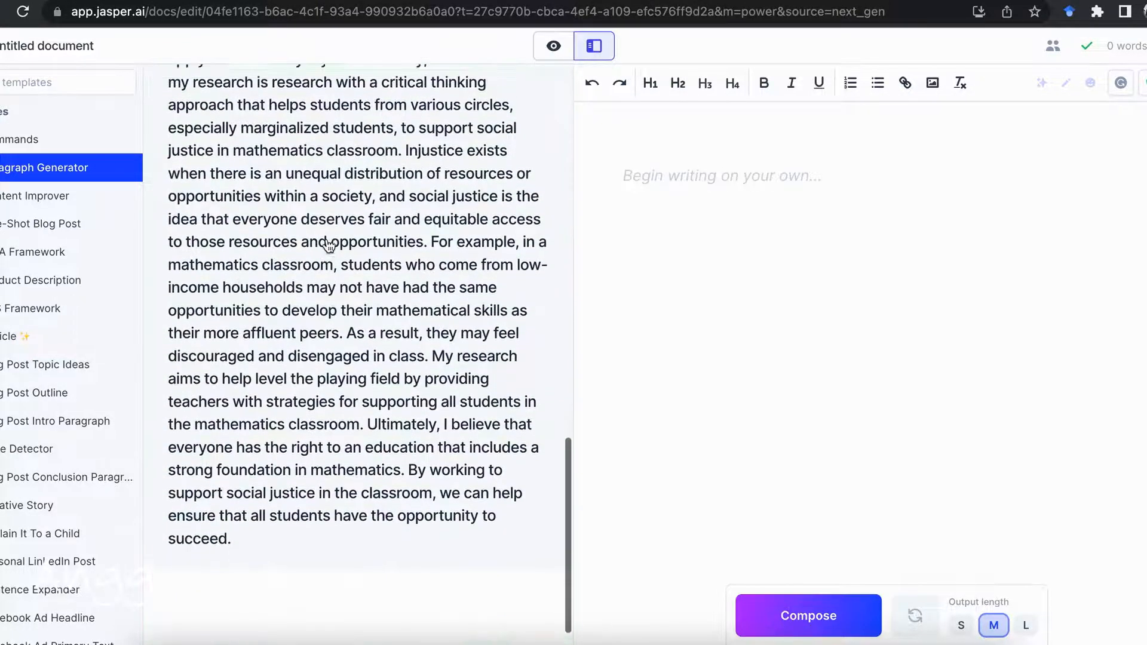
{"action": "scroll", "coordinate": [327, 245], "scroll_direction": "up", "scroll_amount": 15}
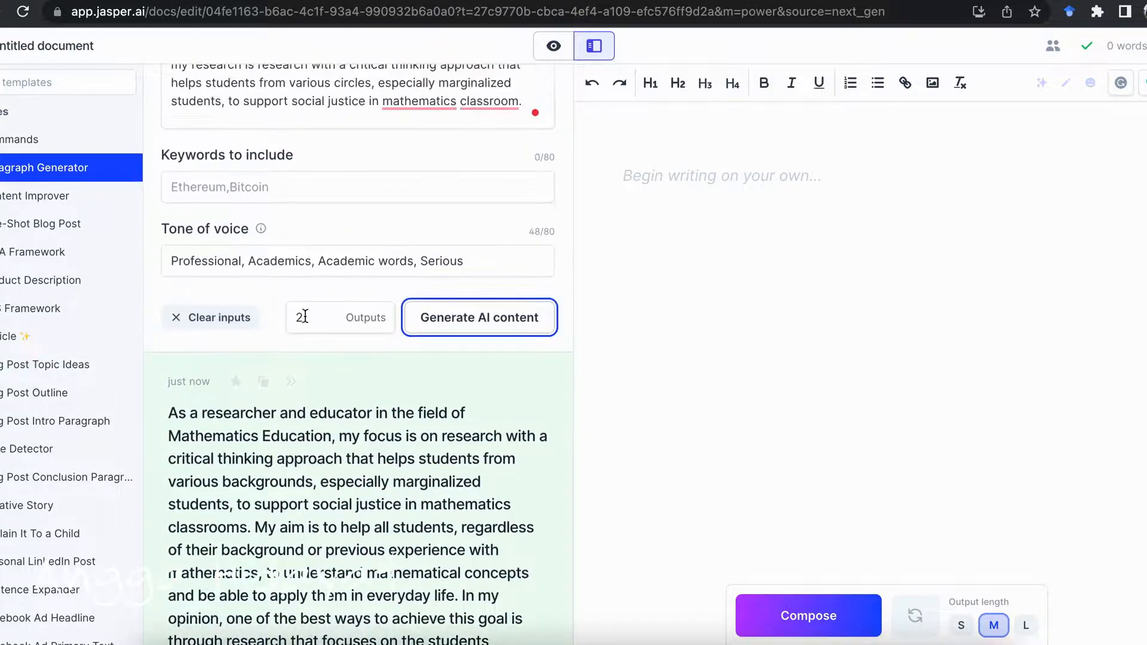
{"action": "left_click", "coordinate": [304, 316]}
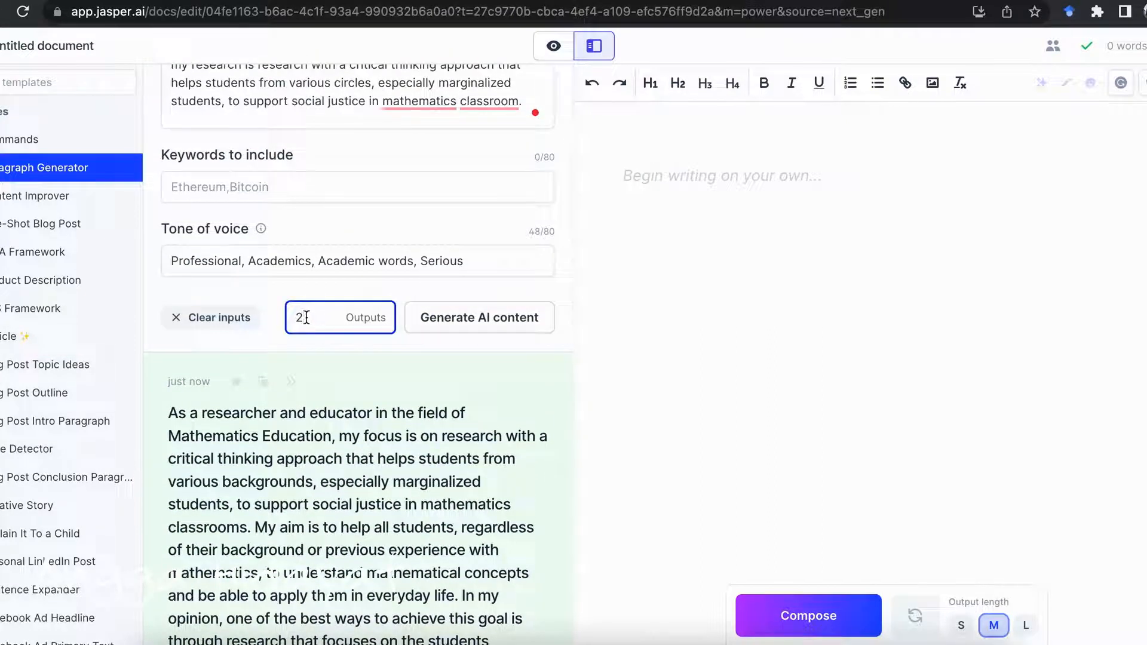
{"action": "scroll", "coordinate": [344, 358], "scroll_direction": "down", "scroll_amount": 4}
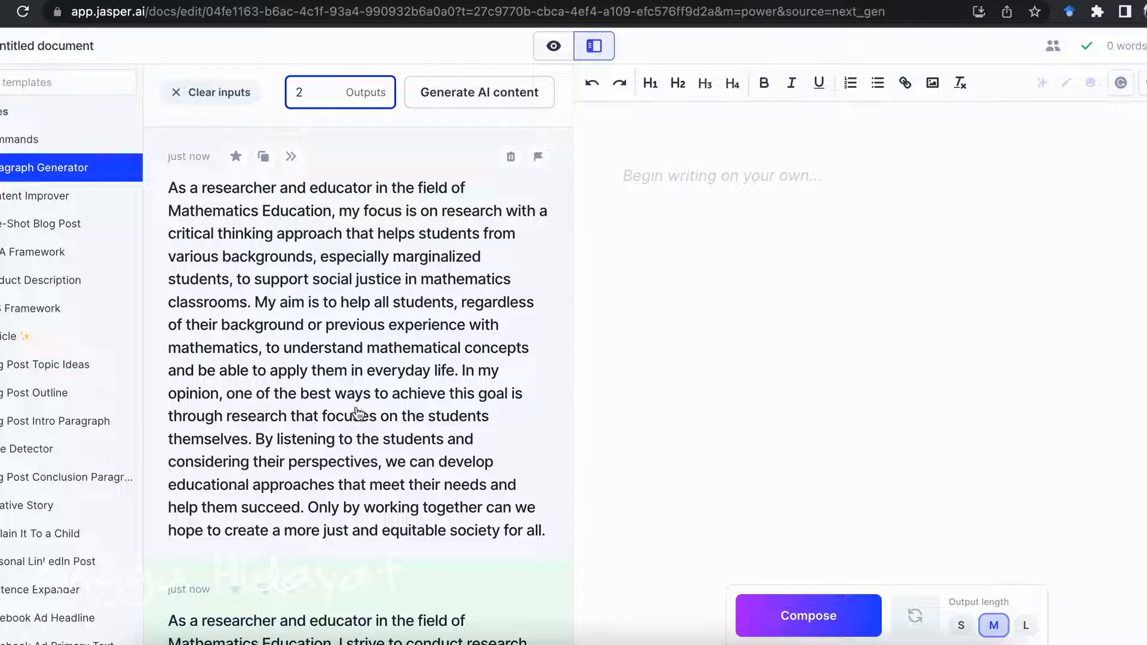
{"action": "scroll", "coordinate": [393, 481], "scroll_direction": "down", "scroll_amount": 5}
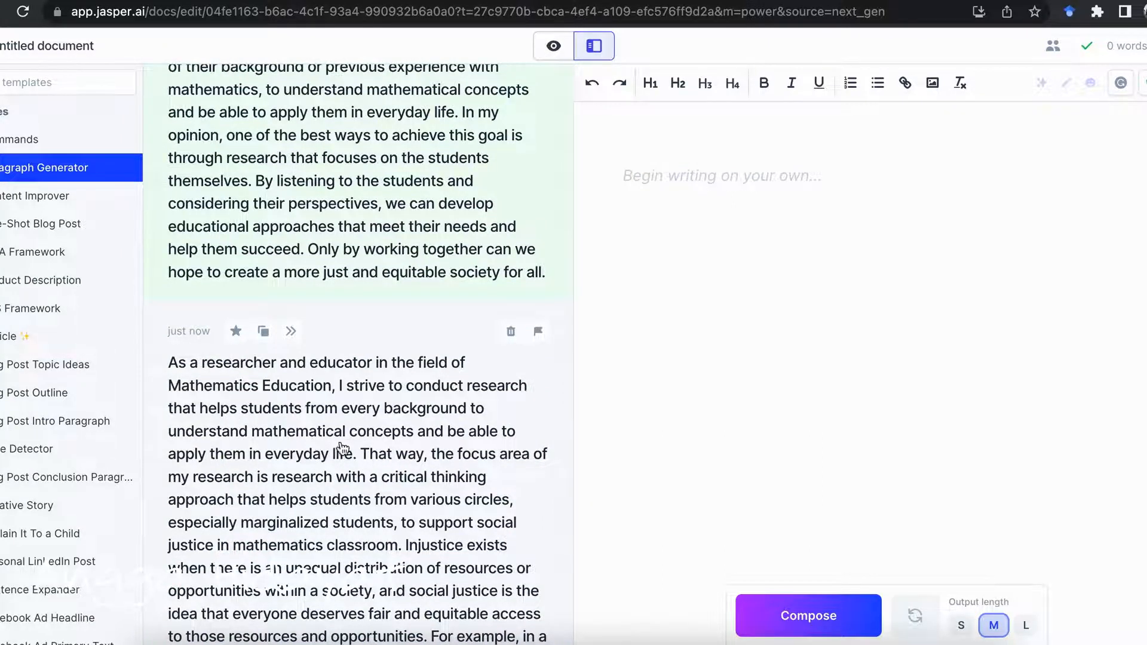
{"action": "scroll", "coordinate": [408, 464], "scroll_direction": "down", "scroll_amount": 2}
{"action": "scroll", "coordinate": [406, 464], "scroll_direction": "down", "scroll_amount": 1}
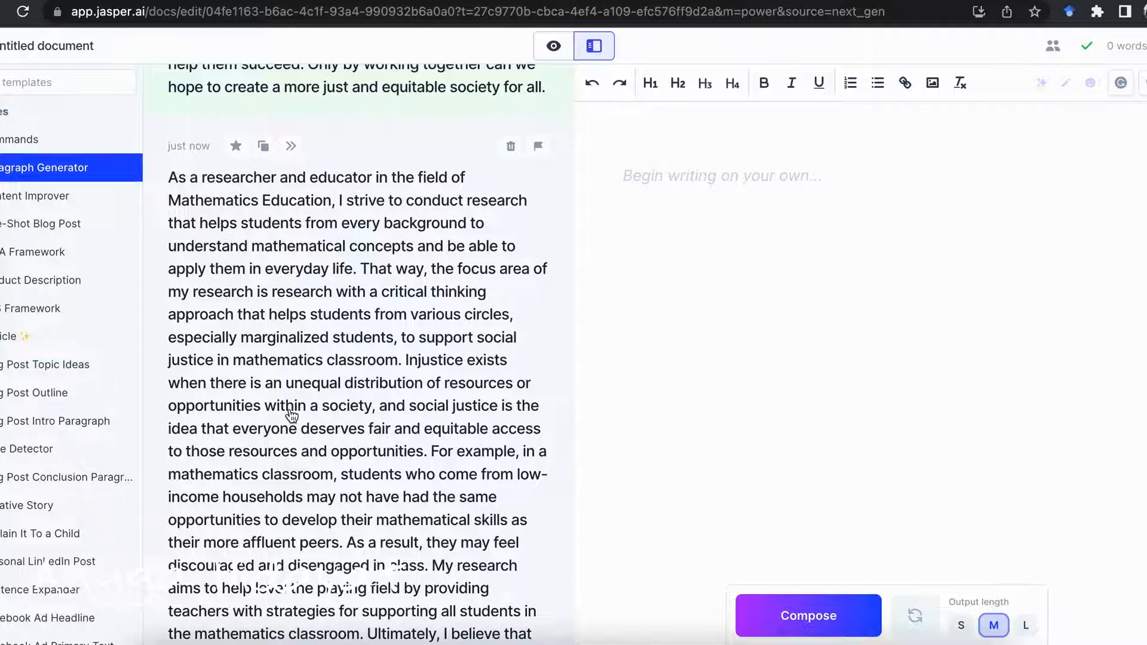
{"action": "scroll", "coordinate": [291, 414], "scroll_direction": "down", "scroll_amount": 2}
{"action": "scroll", "coordinate": [291, 415], "scroll_direction": "down", "scroll_amount": 2}
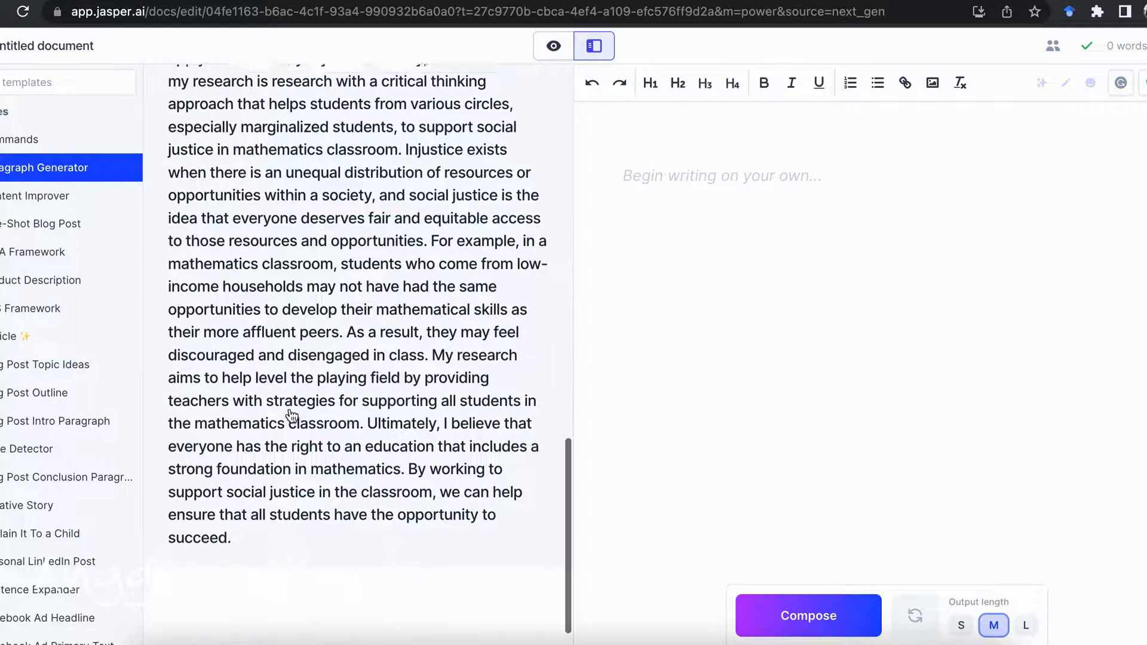
Copy the first generated paragraph and paste it below the Indonesian text in the Microsoft Word document
{"action": "scroll", "coordinate": [291, 414], "scroll_direction": "up", "scroll_amount": 15}
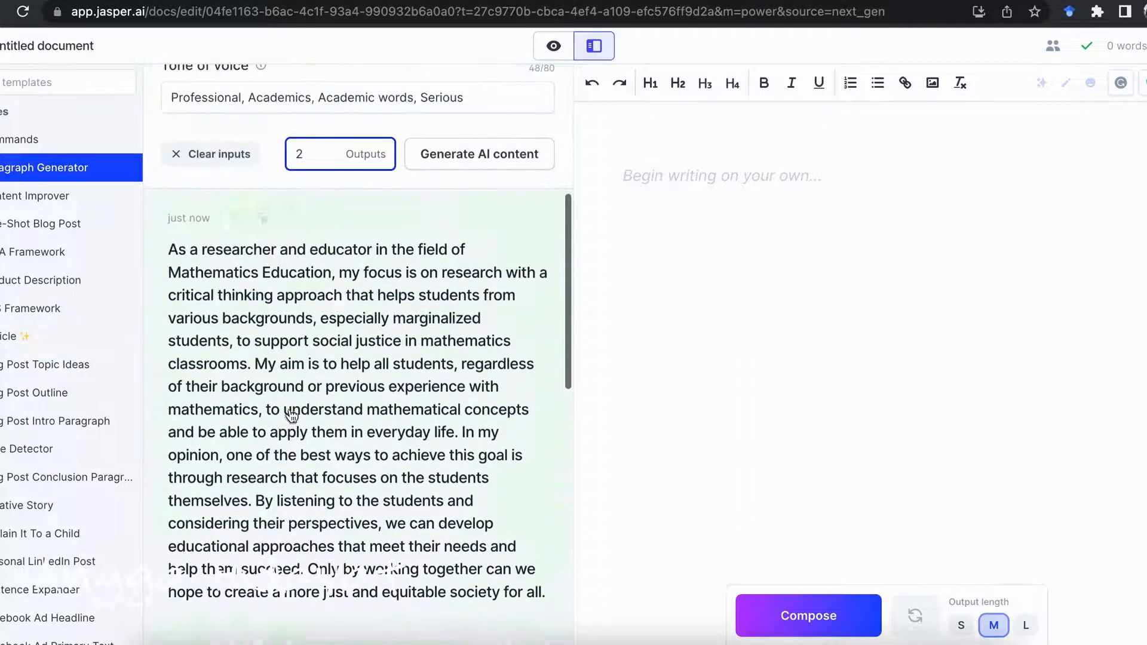
{"action": "left_click", "coordinate": [264, 219]}
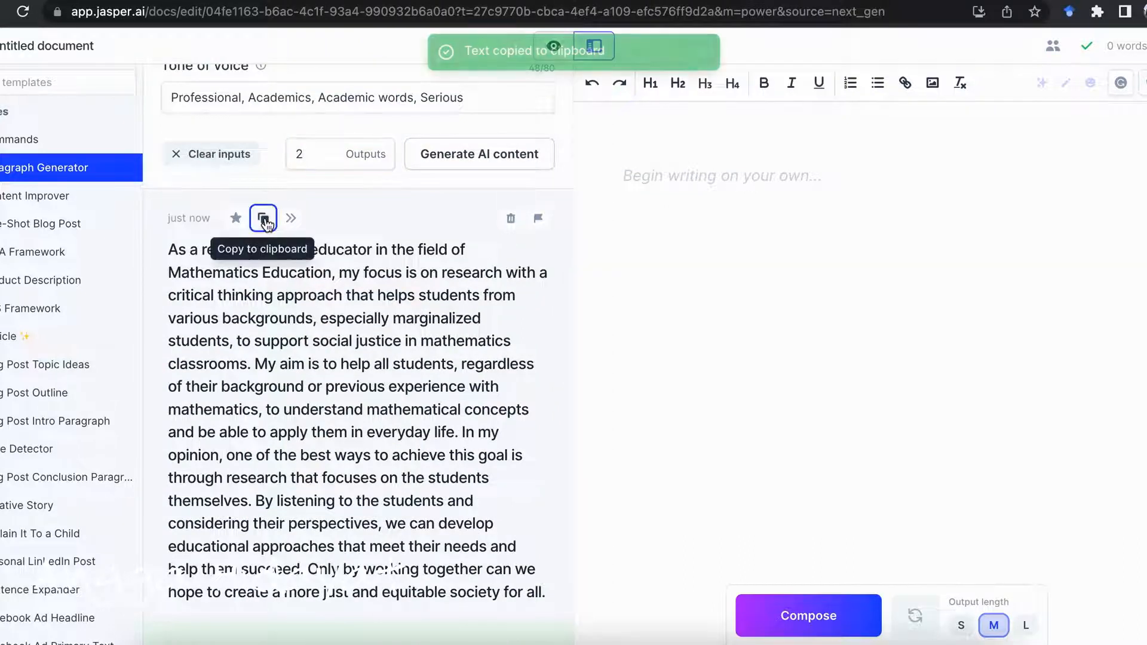
{"action": "left_click", "coordinate": [898, 639]}
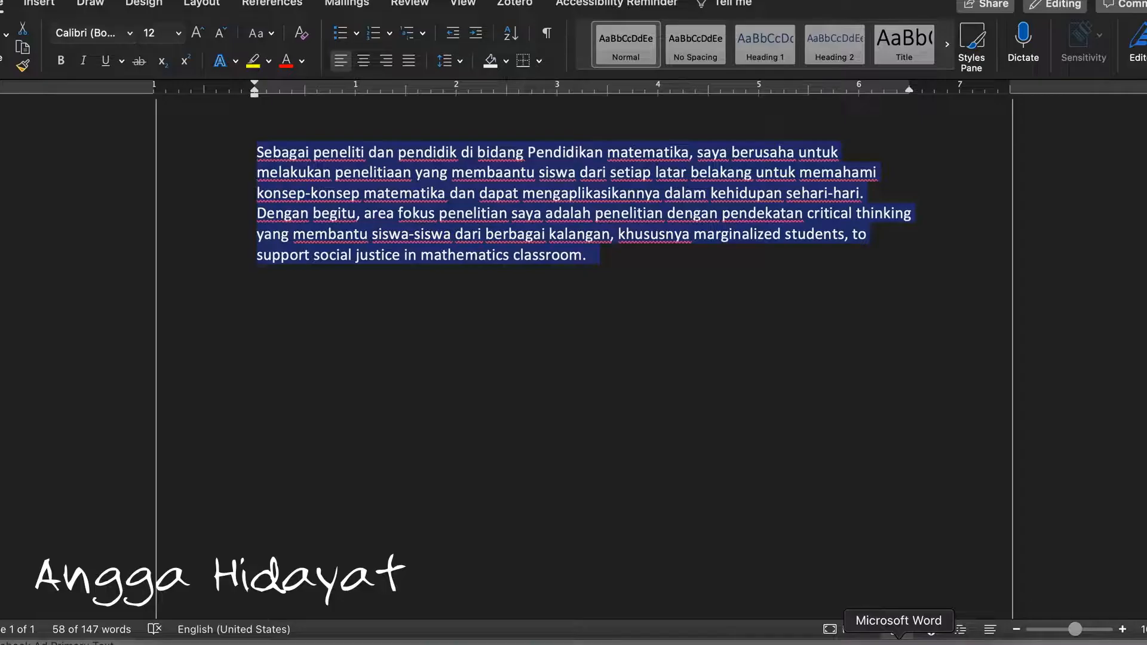
{"action": "left_click", "coordinate": [642, 259]}
{"action": "key", "text": "Return"}
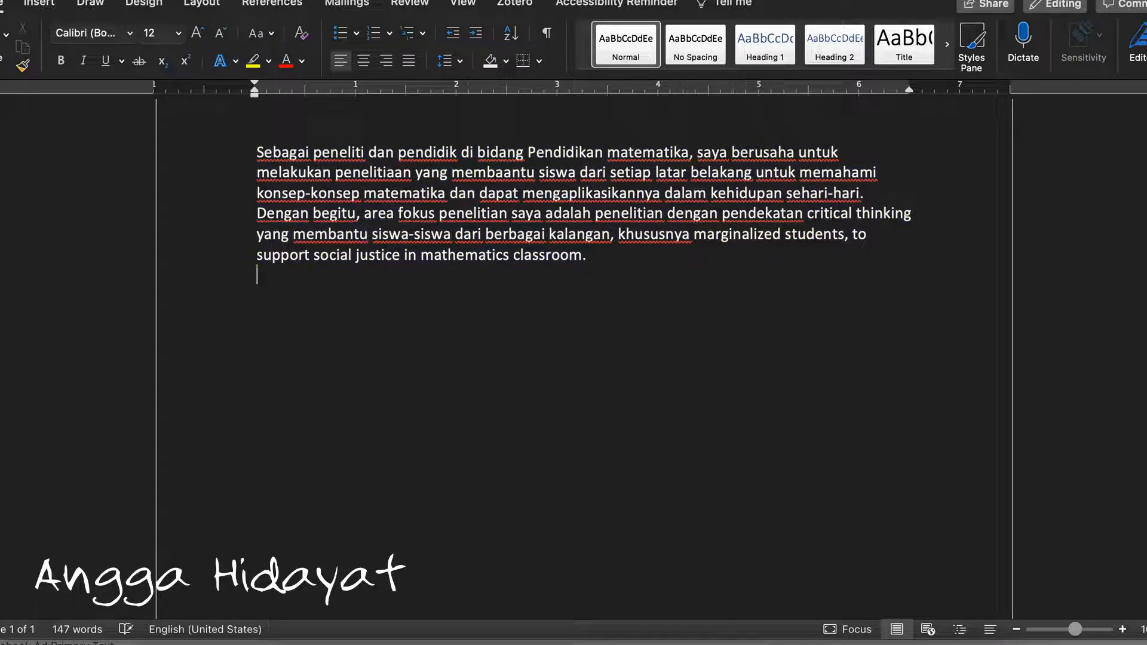
{"action": "key", "text": "super+v"}
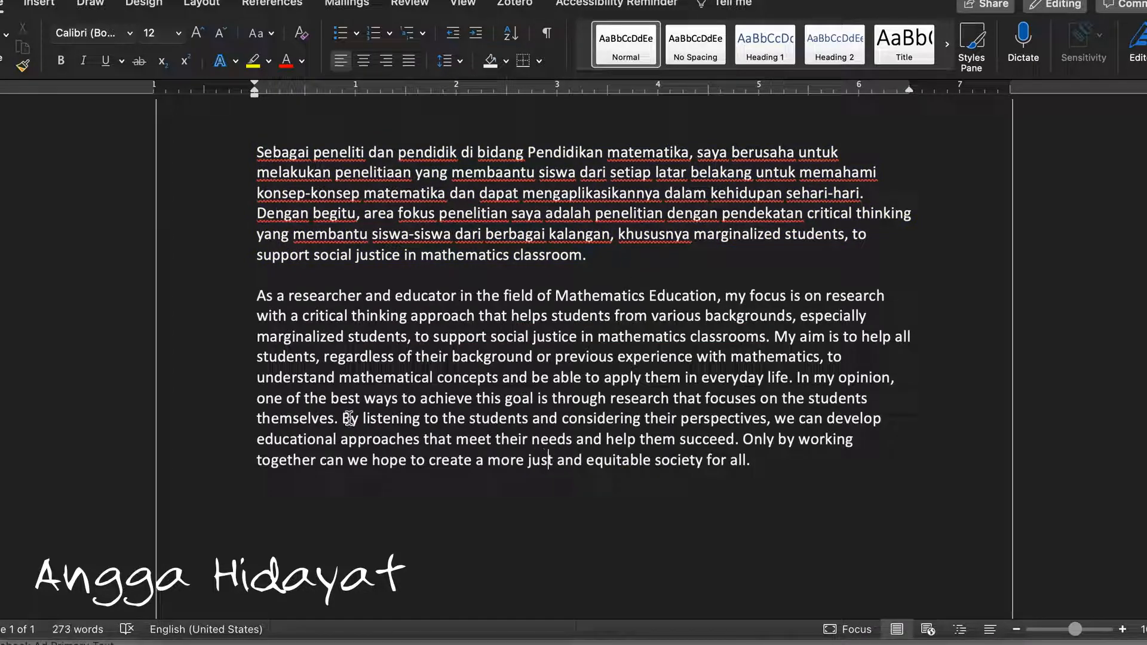
Switch back to Jasper, choose the Content Improver template, and paste the copied paragraph as its content
{"action": "left_click", "coordinate": [844, 637]}
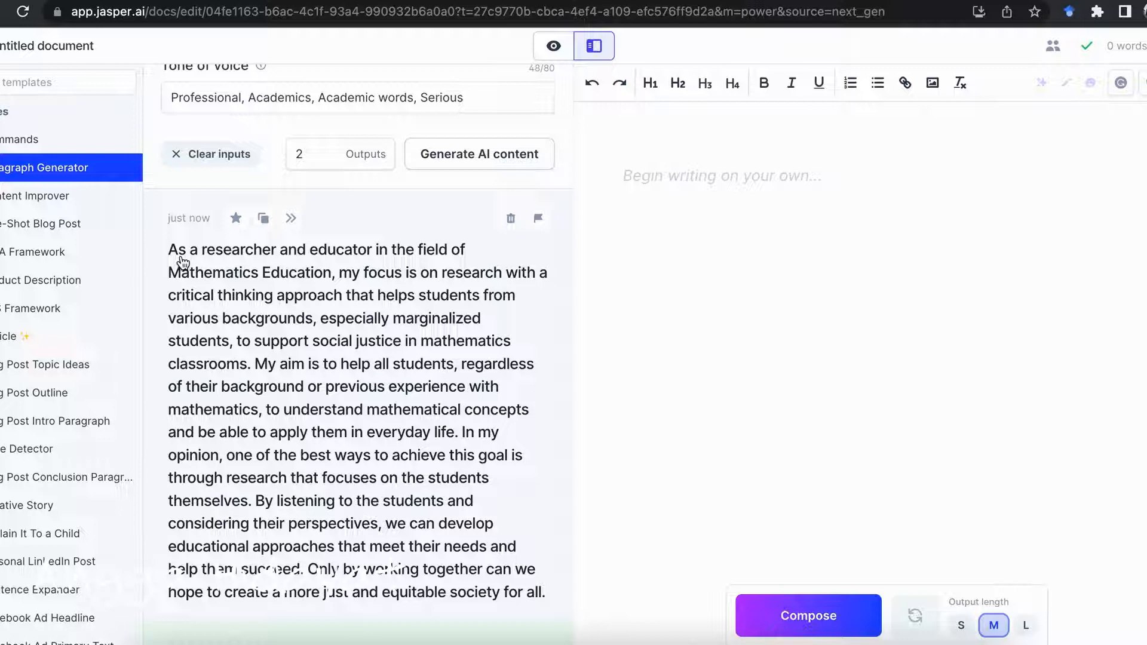
{"action": "scroll", "coordinate": [37, 311], "scroll_direction": "down", "scroll_amount": 5}
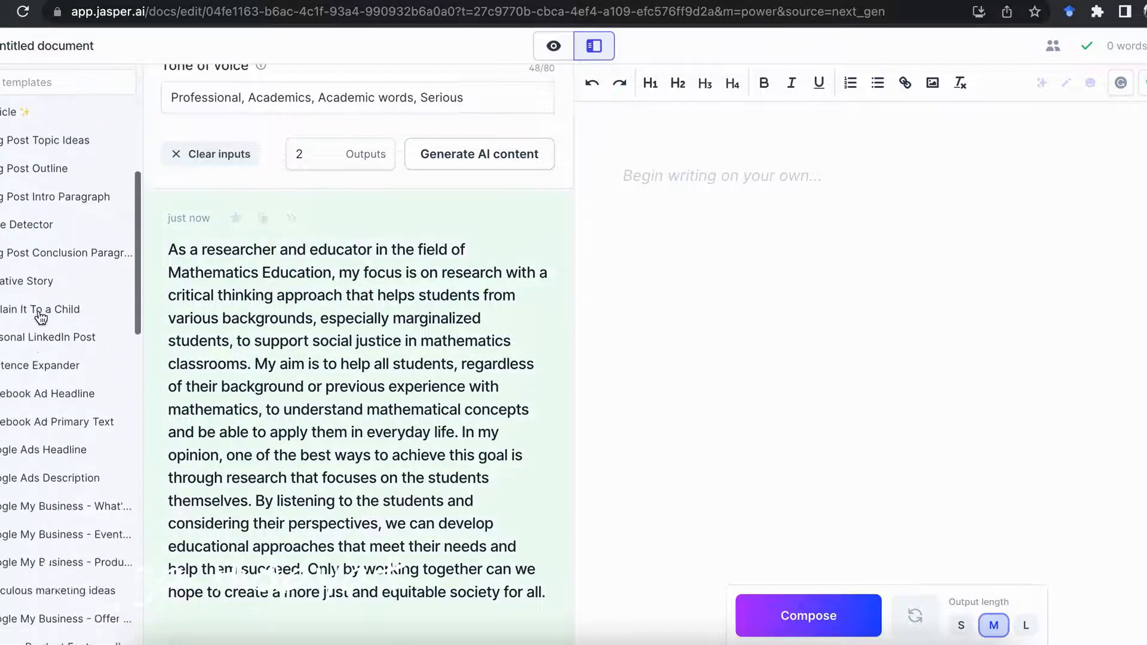
{"action": "scroll", "coordinate": [39, 314], "scroll_direction": "up", "scroll_amount": 5}
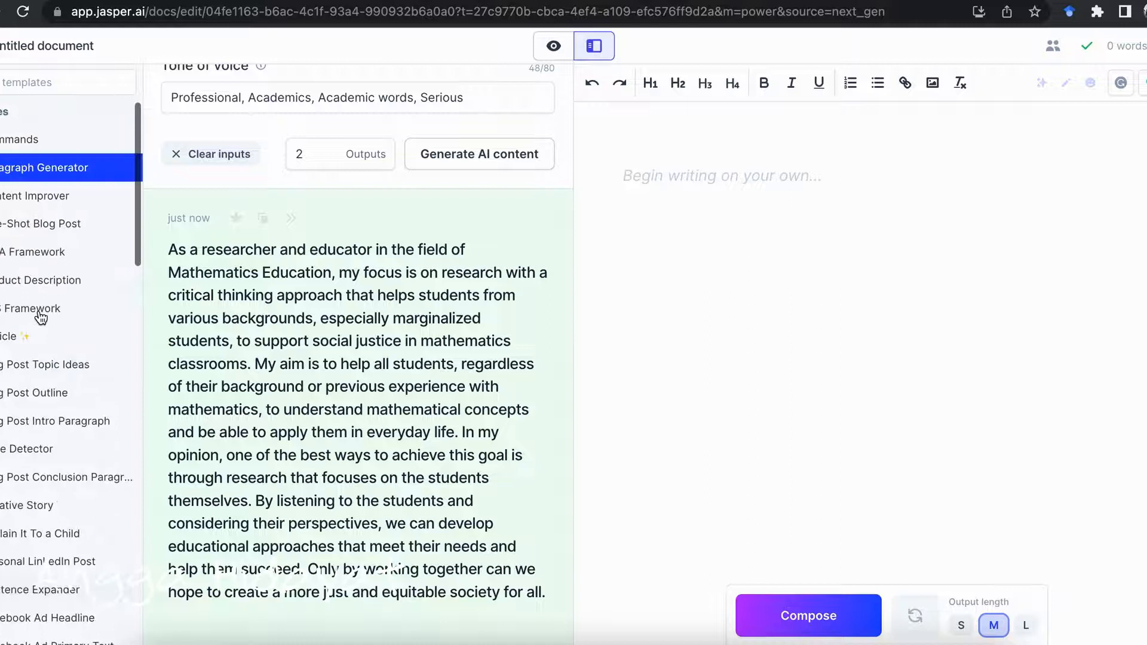
{"action": "left_click", "coordinate": [14, 204]}
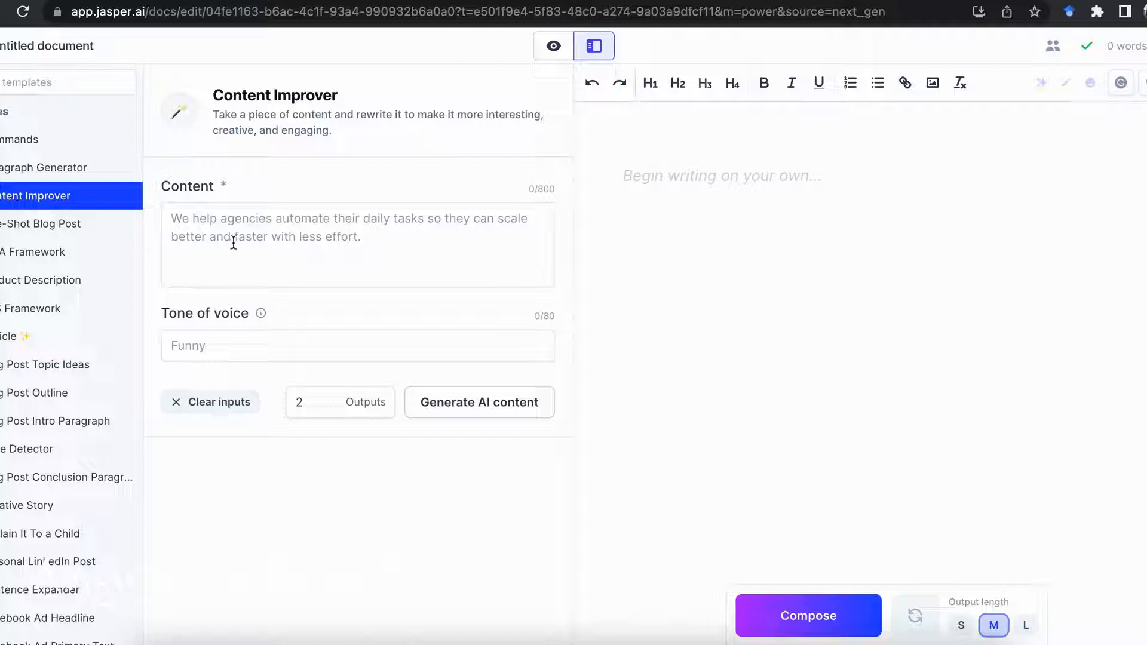
{"action": "left_click", "coordinate": [186, 222]}
{"action": "type", "text": "As a researcher and educator in the field of Mathematics Education, my focus is on research with a critical thinking approach that helps students from various backgrounds, especially marginalized students, to support social justice in mathematics classrooms. My aim is to help all students, regardless of their background or previous experience with mathematics, to understand mathematical concepts and be able to apply them in everyday life. In my opinion, one of the best ways to achieve this goal is through research that focuses on the students themselves. By listening to the students and considering their perspectives, we can develop educational approaches that meet their needs and help them succeed. Only by working together can we hope to create a more just and equitable society for all."}
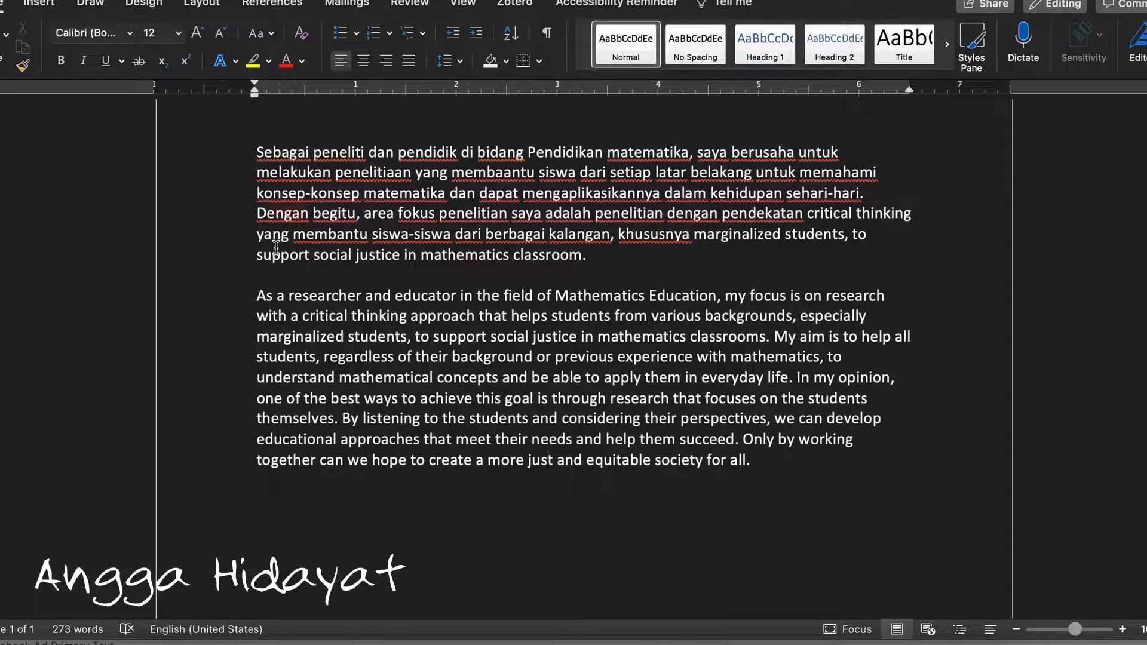
Copy the English translation from Google Translate and replace the Content Improver's content with it
{"action": "key", "text": "super+Tab"}
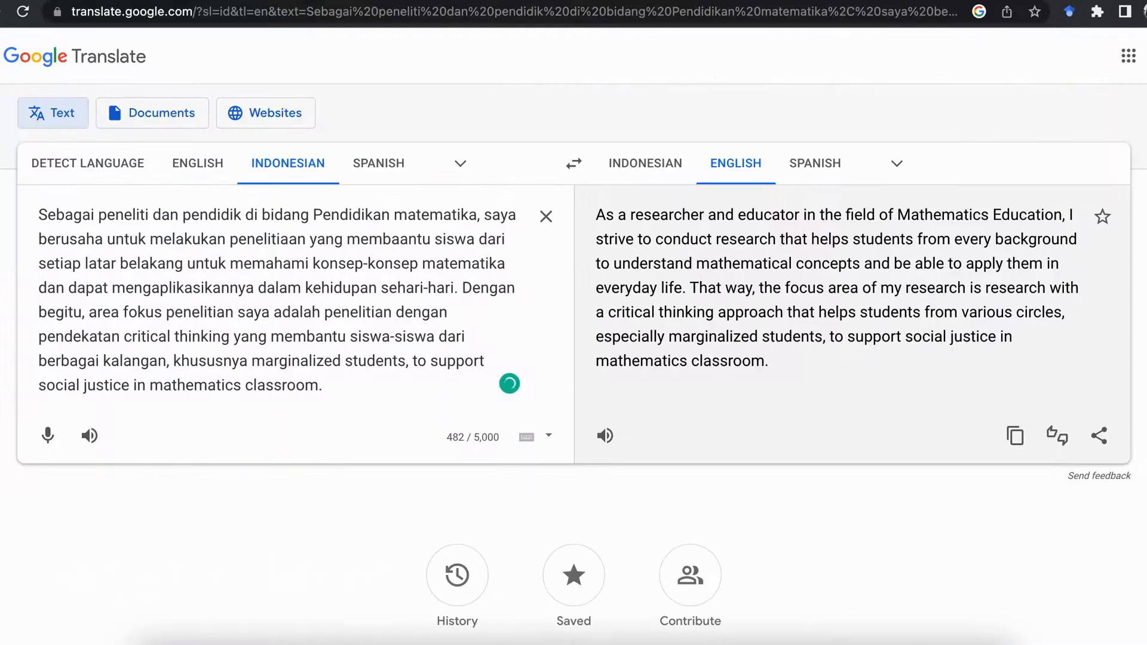
{"action": "left_click", "coordinate": [1013, 437]}
{"action": "key", "text": "super+Tab"}
{"action": "key", "text": "super+Tab"}
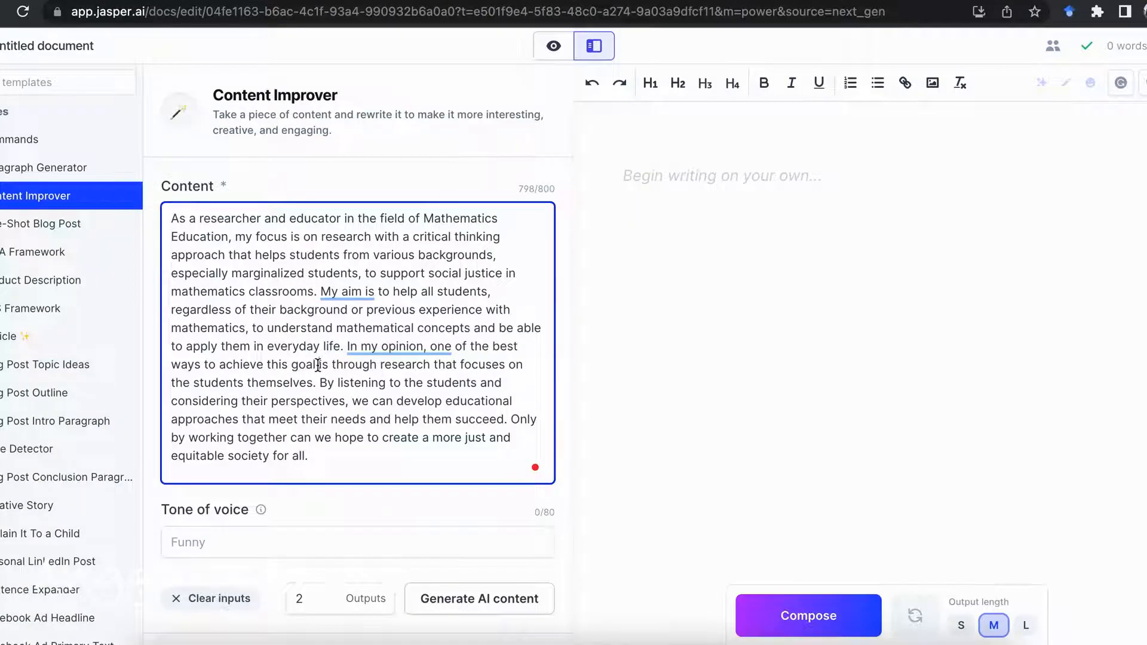
{"action": "key", "text": "ctrl+a"}
{"action": "key", "text": "ctrl+v"}
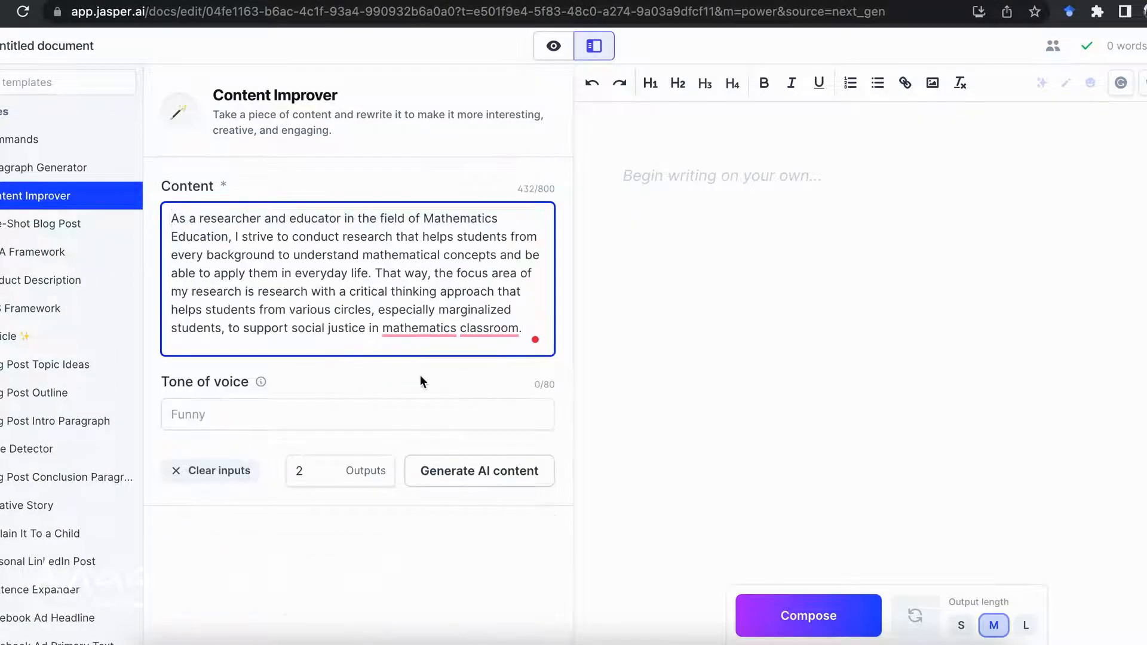
Set the Content Improver's tone of voice to "Professional, Academics, Academics words, serious" and generate the AI content
{"action": "left_click", "coordinate": [287, 412]}
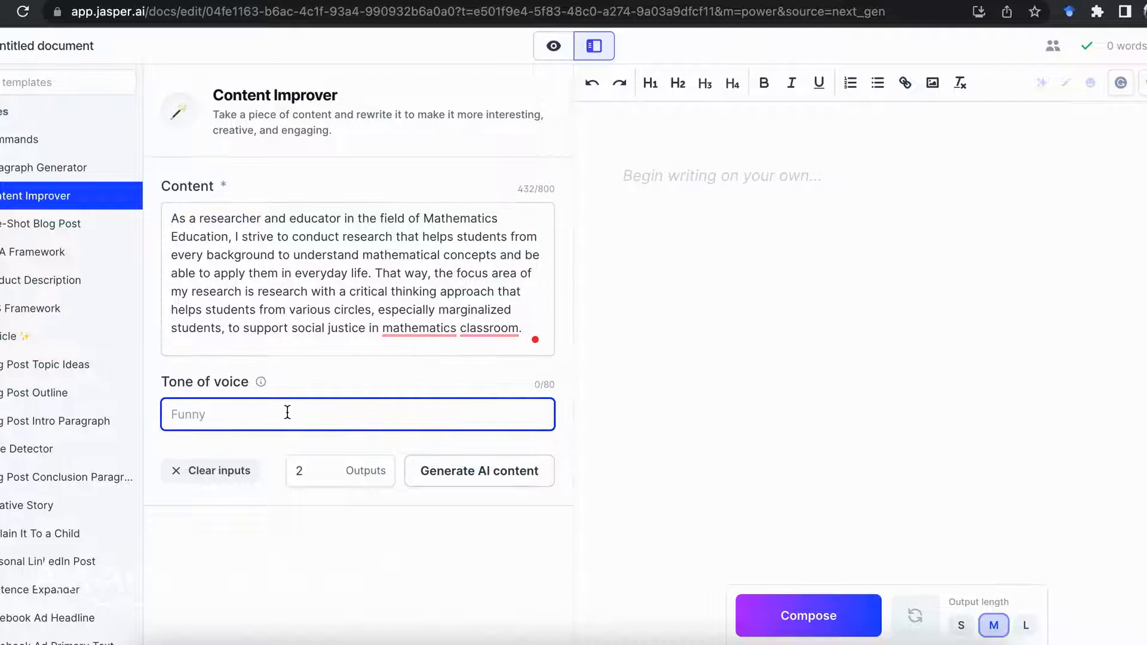
{"action": "type", "text": "P"}
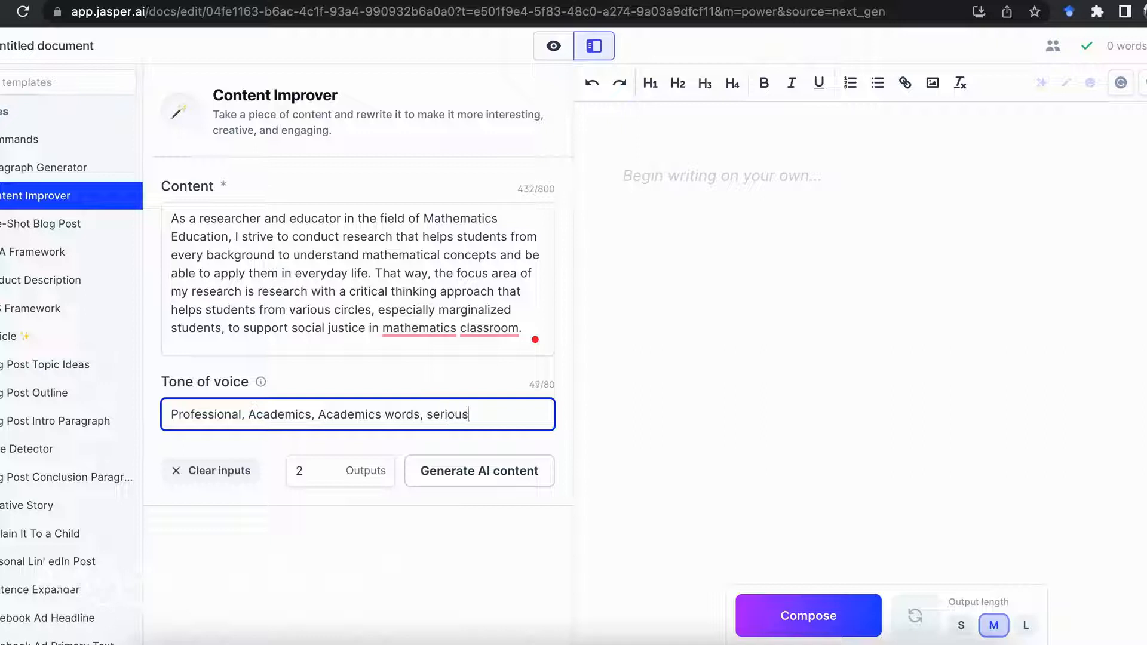
{"action": "left_click", "coordinate": [421, 471]}
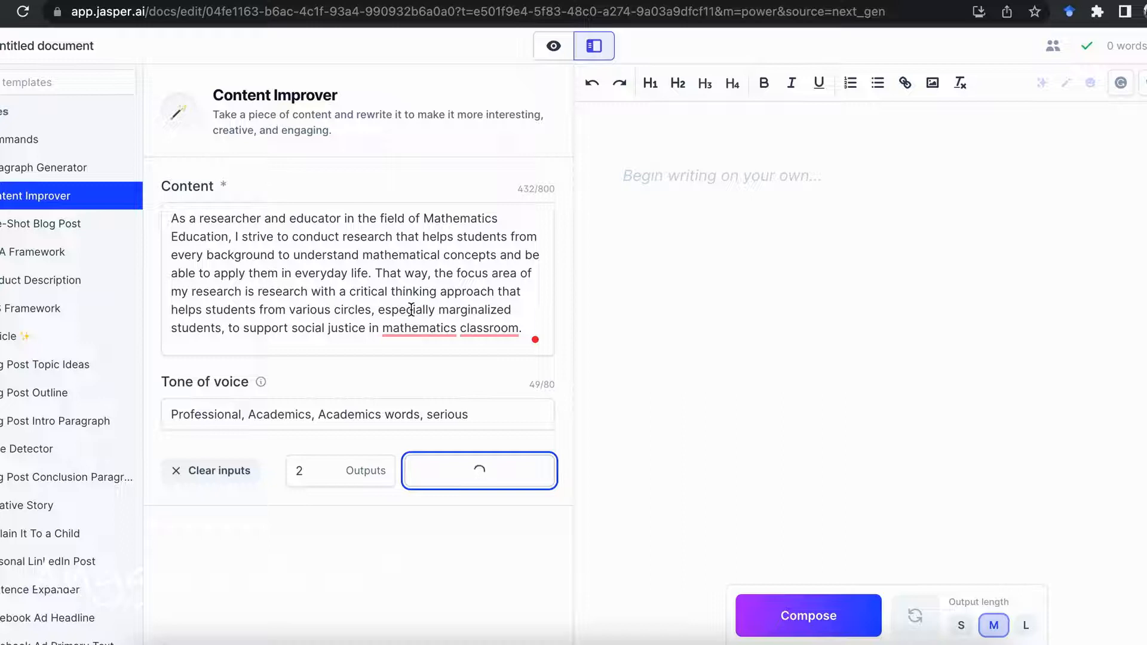
Read through both Content Improver outputs and judge how well they fit the research statement
{"action": "scroll", "coordinate": [411, 310], "scroll_direction": "down", "scroll_amount": 7}
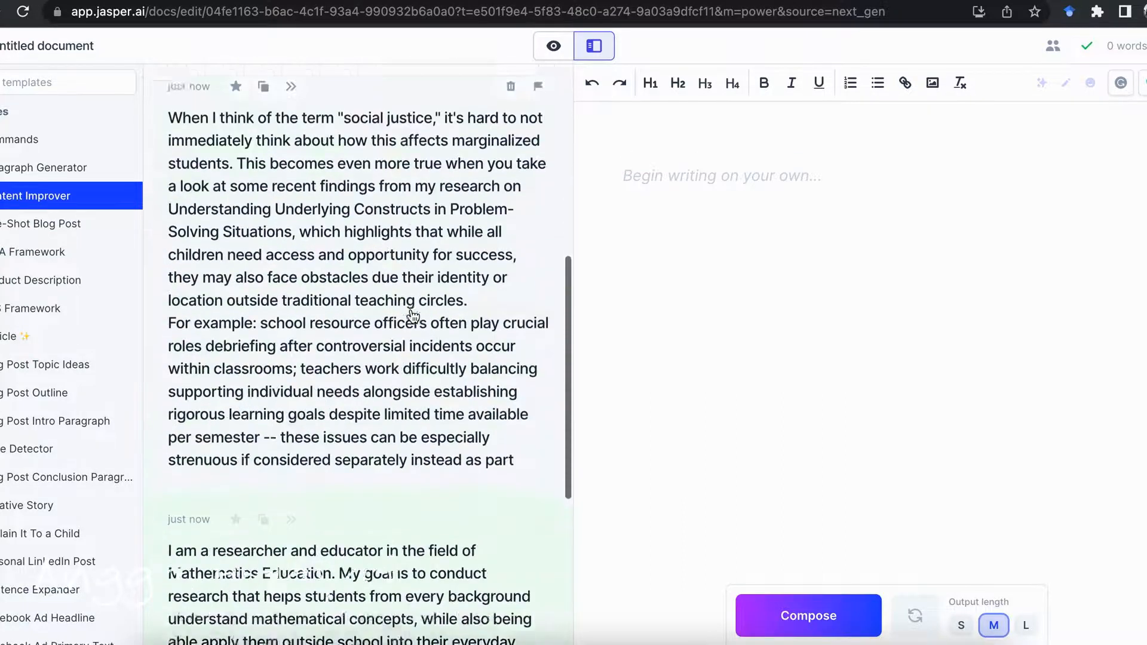
{"action": "scroll", "coordinate": [412, 315], "scroll_direction": "down", "scroll_amount": 5}
{"action": "scroll", "coordinate": [413, 315], "scroll_direction": "up", "scroll_amount": 8}
{"action": "scroll", "coordinate": [412, 314], "scroll_direction": "down", "scroll_amount": 1}
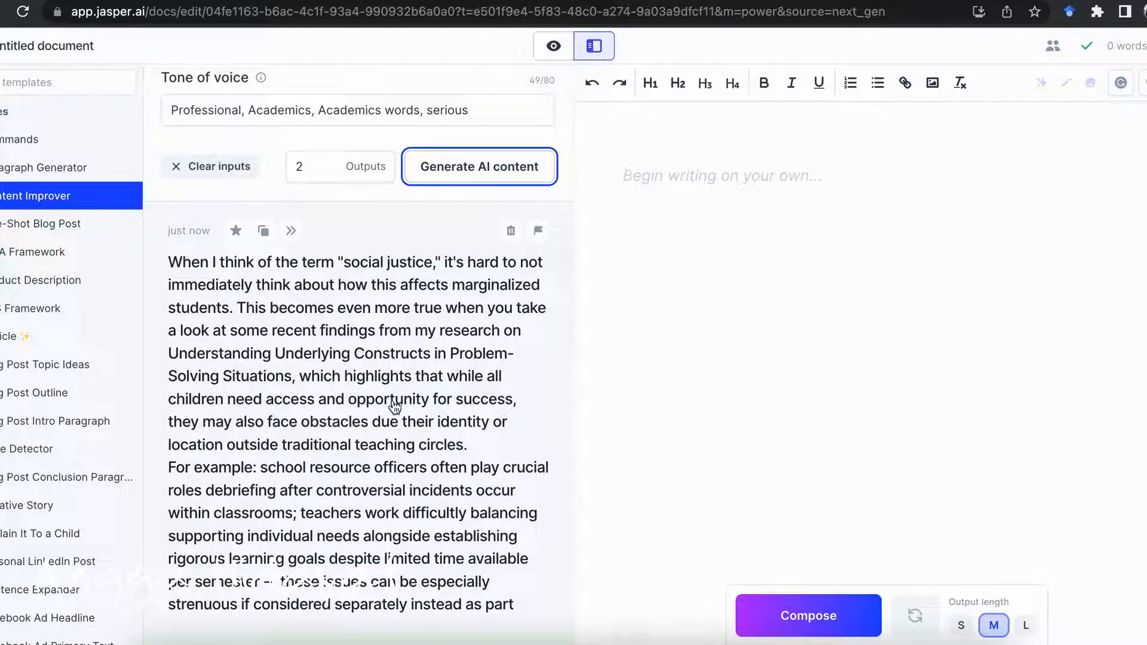
{"action": "scroll", "coordinate": [359, 400], "scroll_direction": "down", "scroll_amount": 7}
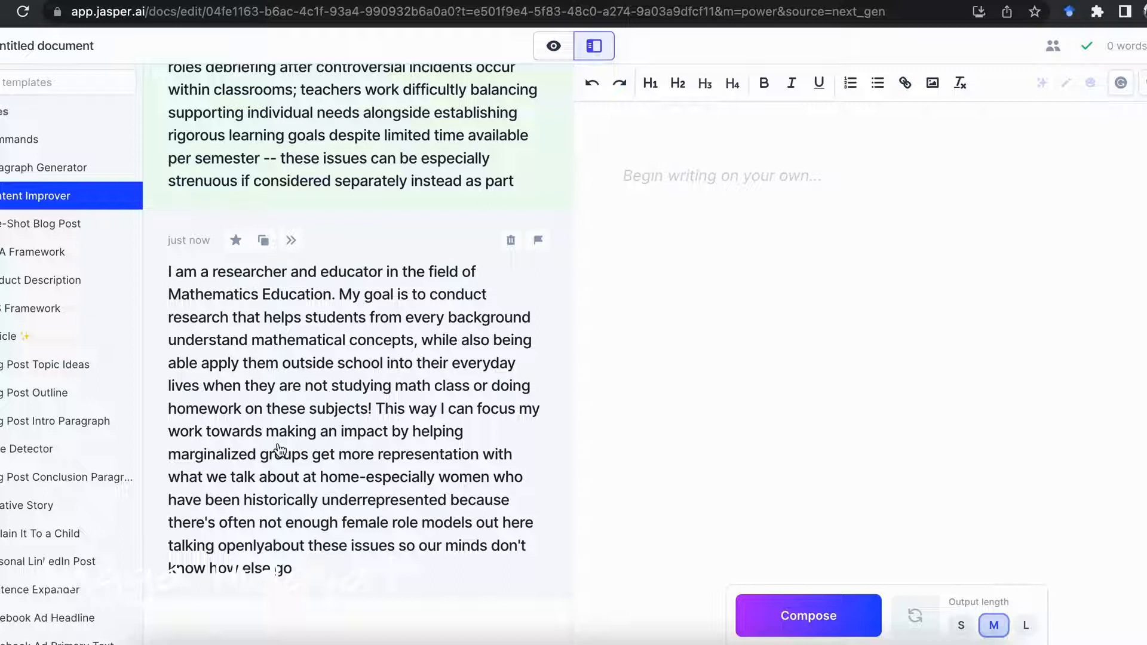
{"action": "scroll", "coordinate": [360, 476], "scroll_direction": "down", "scroll_amount": 1}
{"action": "scroll", "coordinate": [360, 476], "scroll_direction": "up", "scroll_amount": 2}
{"action": "scroll", "coordinate": [359, 476], "scroll_direction": "down", "scroll_amount": 1}
{"action": "scroll", "coordinate": [360, 475], "scroll_direction": "up", "scroll_amount": 1}
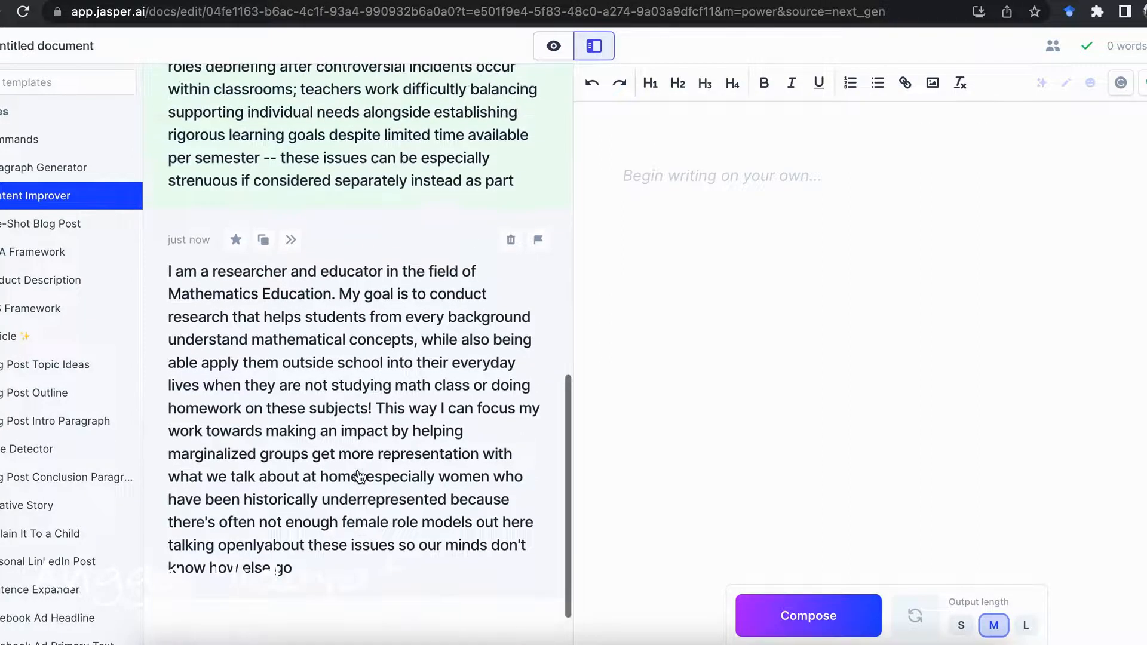
Copy the second Content Improver output and start a new line below the pasted English paragraph in Microsoft Word
{"action": "left_click", "coordinate": [263, 239]}
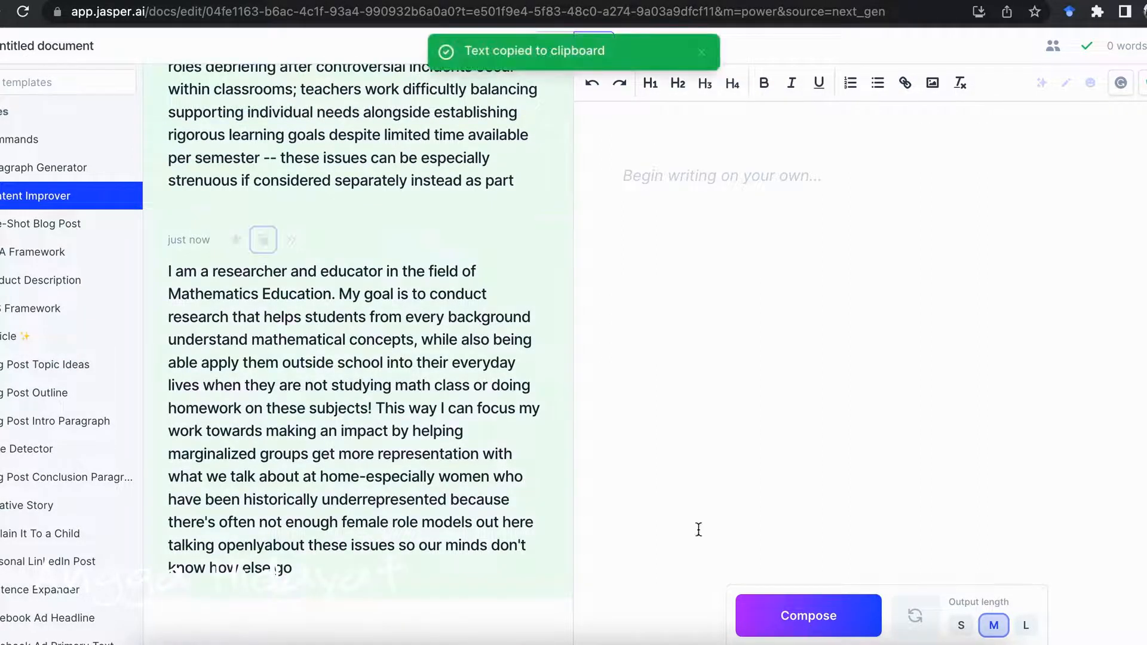
{"action": "left_click", "coordinate": [899, 641]}
{"action": "left_click", "coordinate": [772, 462]}
{"action": "key", "text": "Return"}
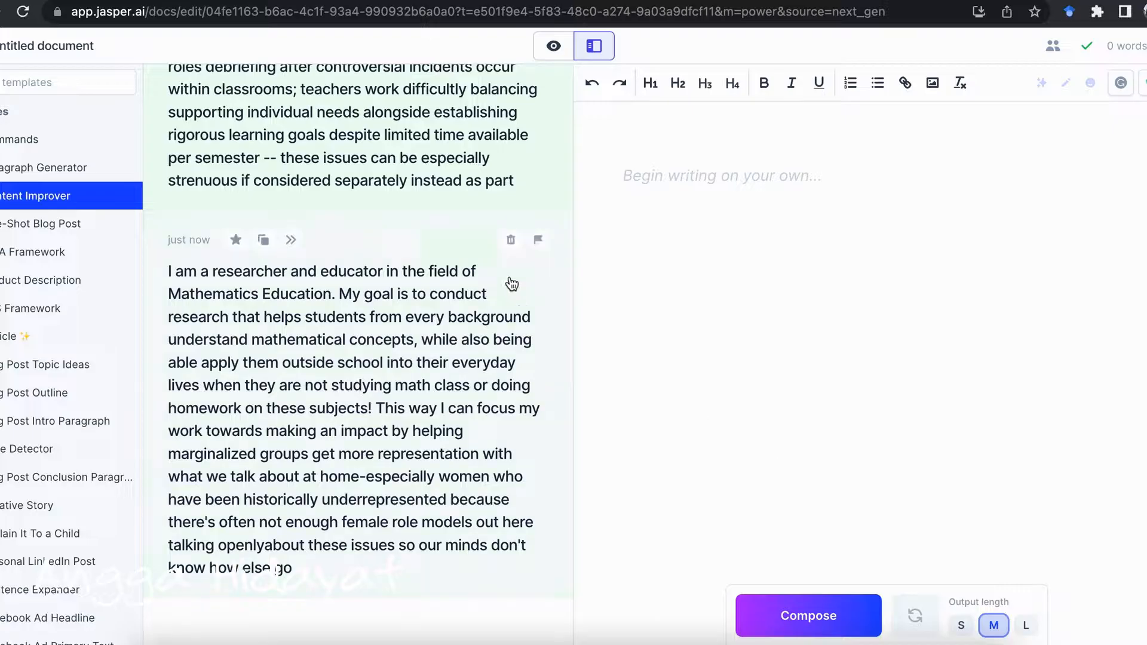
Open the One-Shot Blog Post template in Jasper and look through the remaining templates in the list
{"action": "scroll", "coordinate": [304, 247], "scroll_direction": "up", "scroll_amount": 10}
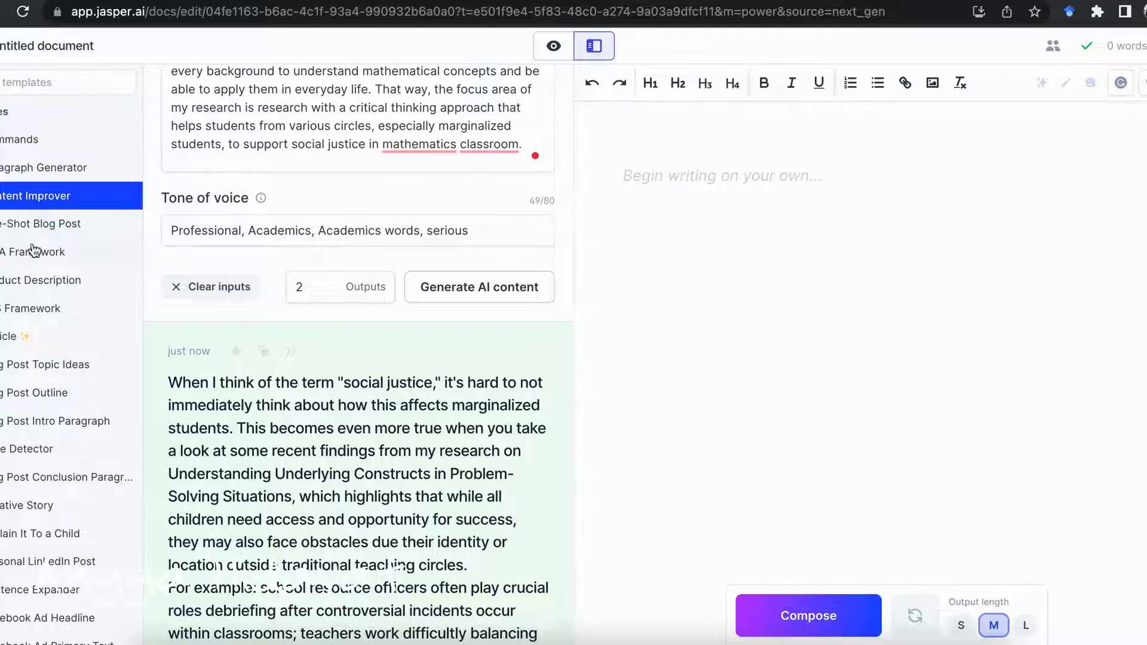
{"action": "left_click", "coordinate": [12, 224]}
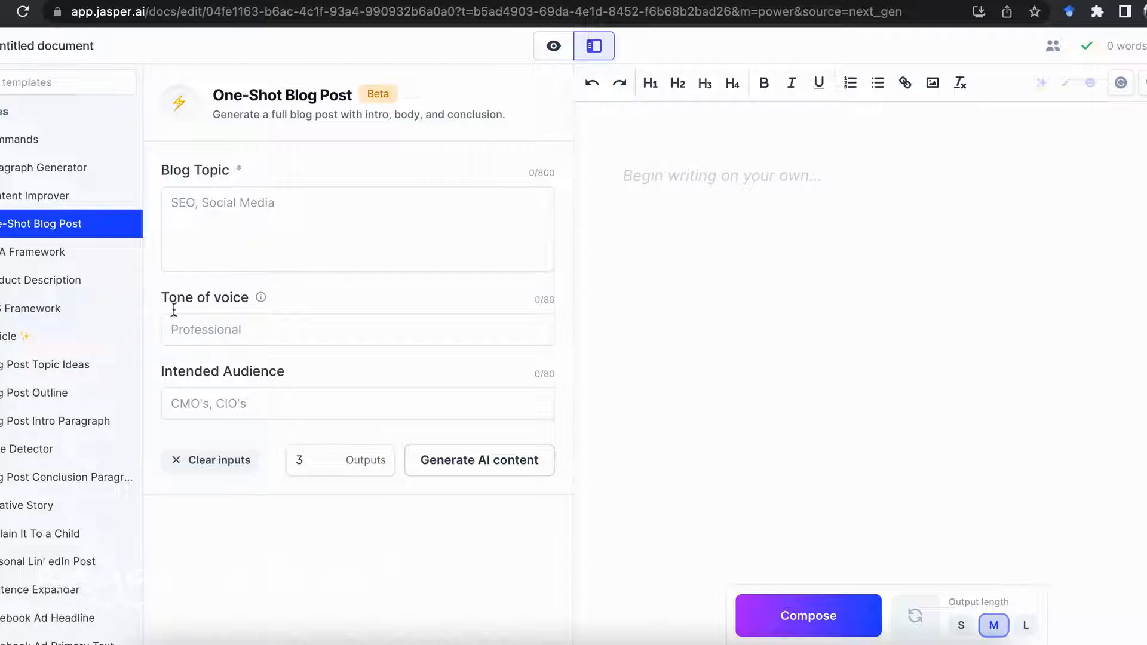
{"action": "scroll", "coordinate": [35, 362], "scroll_direction": "down", "scroll_amount": 3}
{"action": "scroll", "coordinate": [33, 363], "scroll_direction": "down", "scroll_amount": 1}
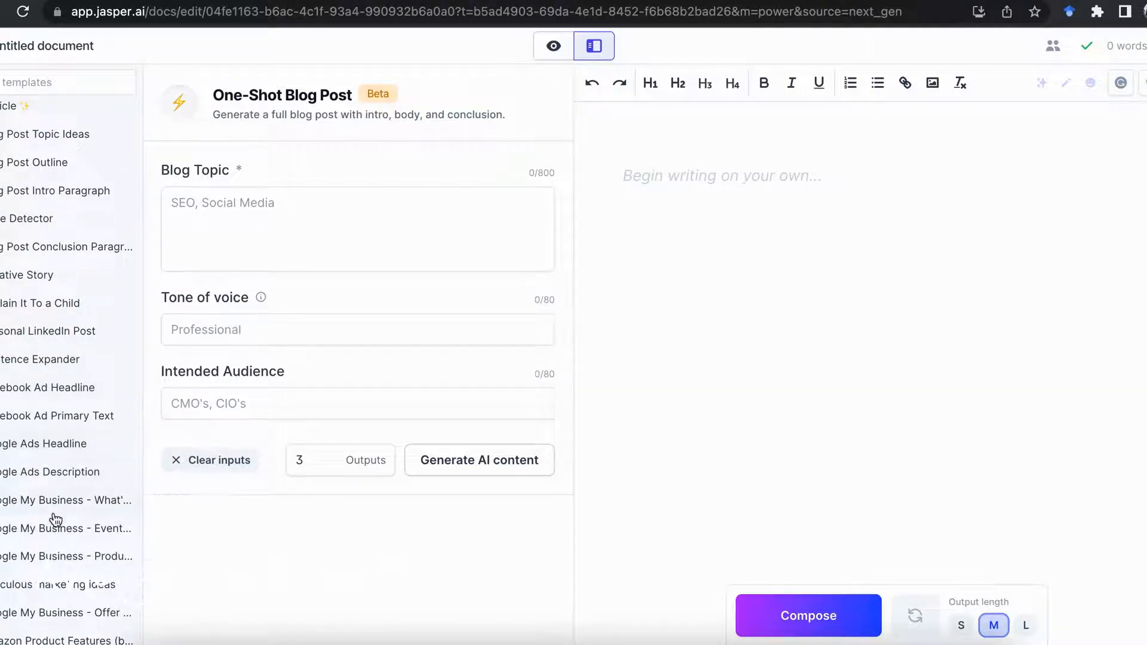
{"action": "scroll", "coordinate": [52, 517], "scroll_direction": "down", "scroll_amount": 2}
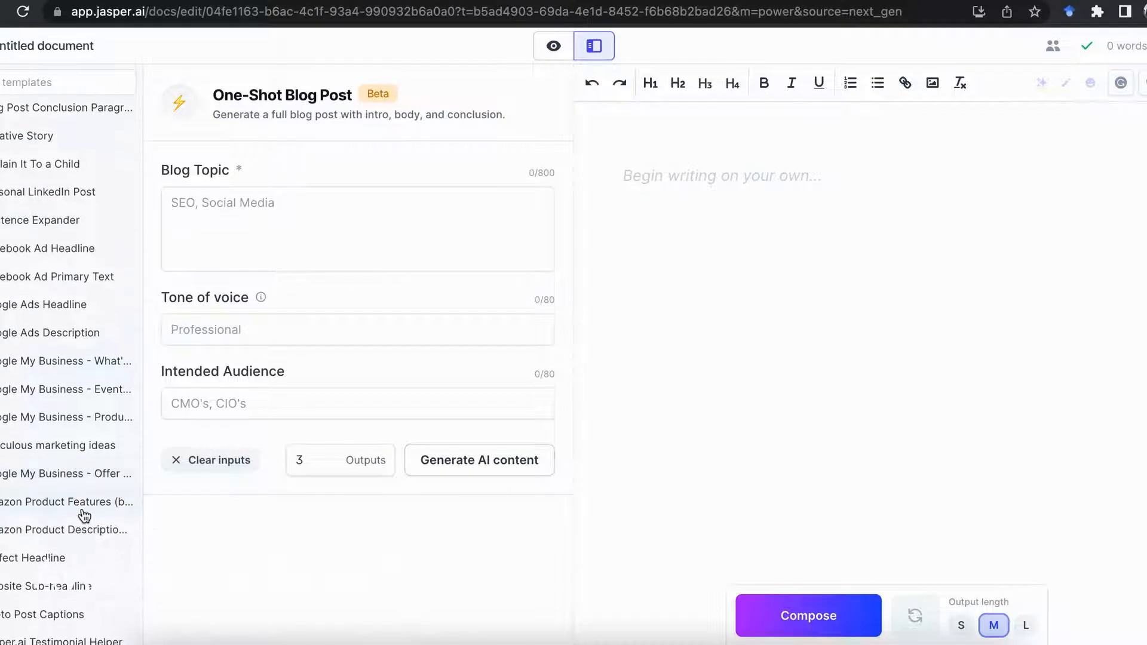
Look through the remaining templates in the list, from the ad and product templates to the video, SEO and bio ones
{"action": "scroll", "coordinate": [82, 515], "scroll_direction": "down", "scroll_amount": 1}
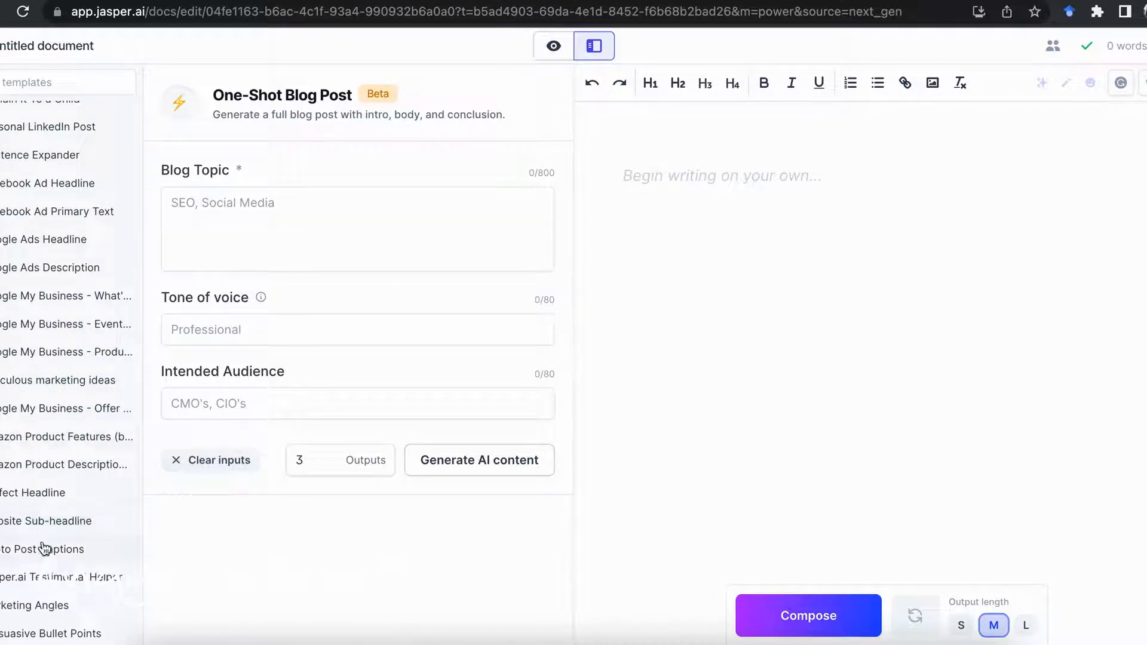
{"action": "scroll", "coordinate": [42, 546], "scroll_direction": "down", "scroll_amount": 1}
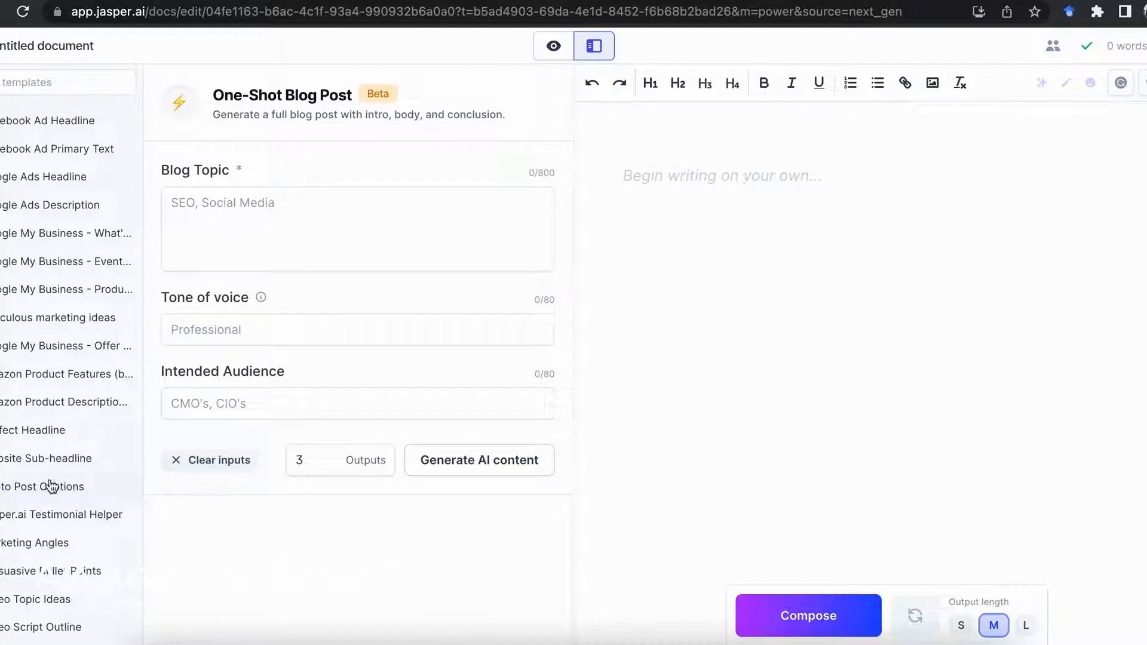
{"action": "scroll", "coordinate": [8, 497], "scroll_direction": "down", "scroll_amount": 2}
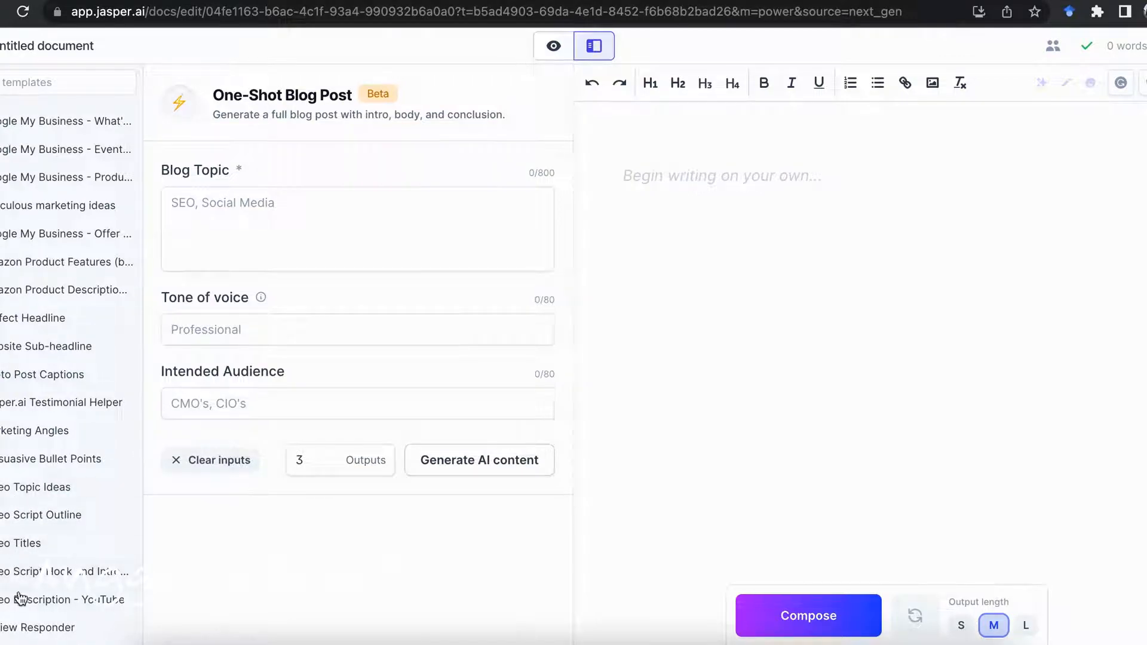
{"action": "scroll", "coordinate": [22, 606], "scroll_direction": "down", "scroll_amount": 2}
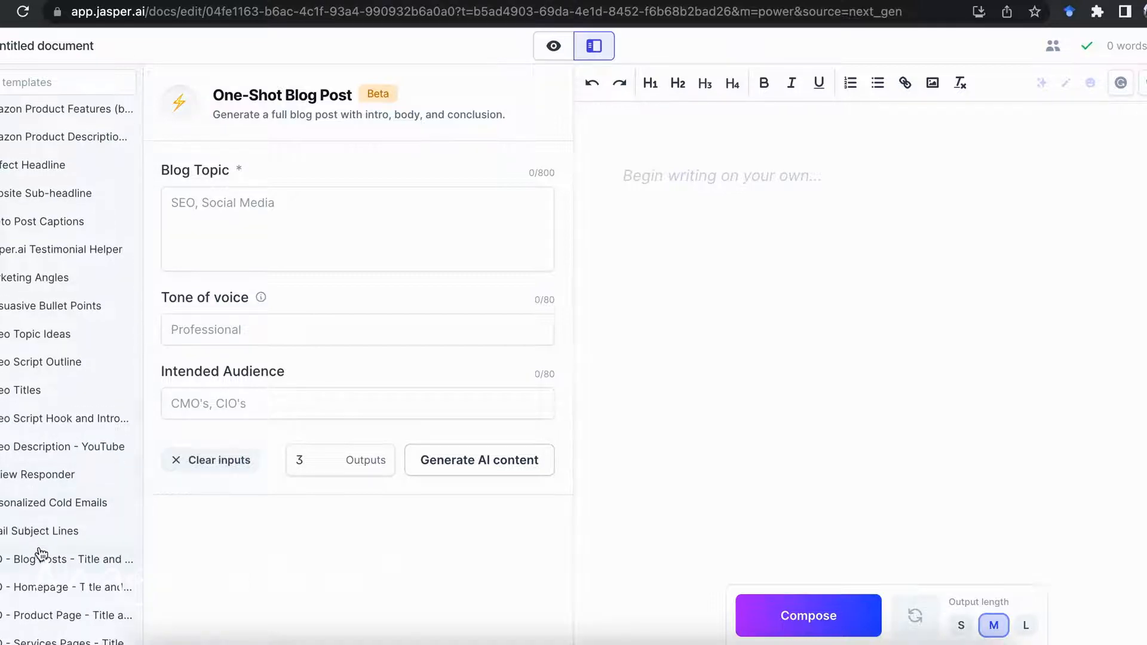
{"action": "scroll", "coordinate": [39, 559], "scroll_direction": "down", "scroll_amount": 3}
{"action": "scroll", "coordinate": [40, 553], "scroll_direction": "down", "scroll_amount": 1}
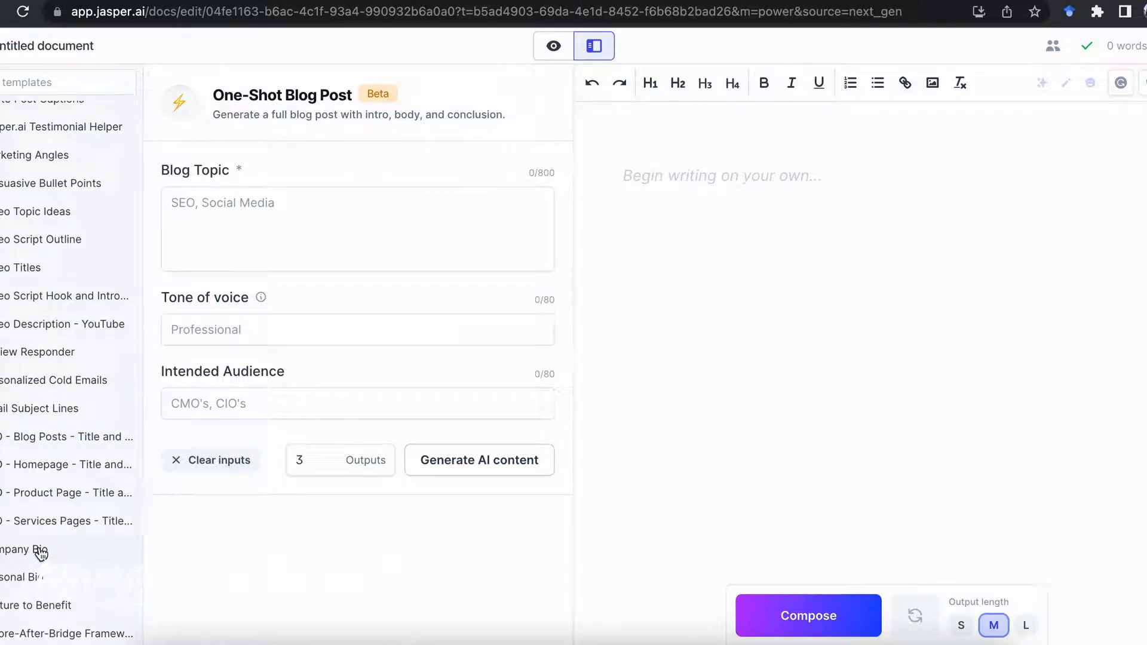
{"action": "scroll", "coordinate": [39, 541], "scroll_direction": "down", "scroll_amount": 1}
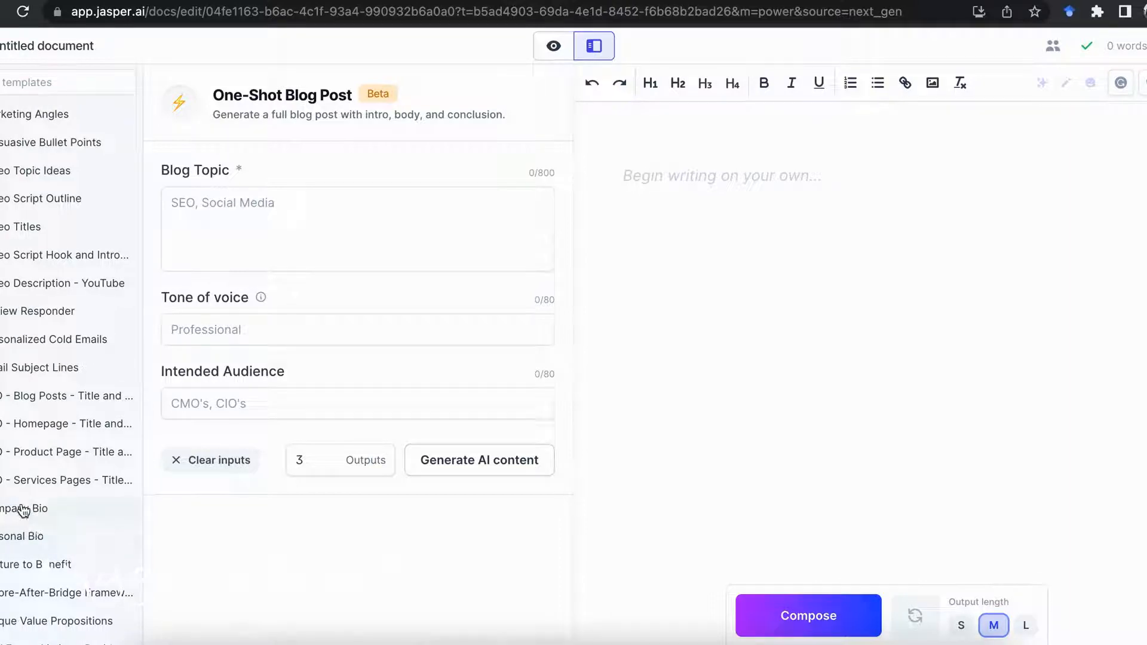
{"action": "scroll", "coordinate": [27, 517], "scroll_direction": "down", "scroll_amount": 3}
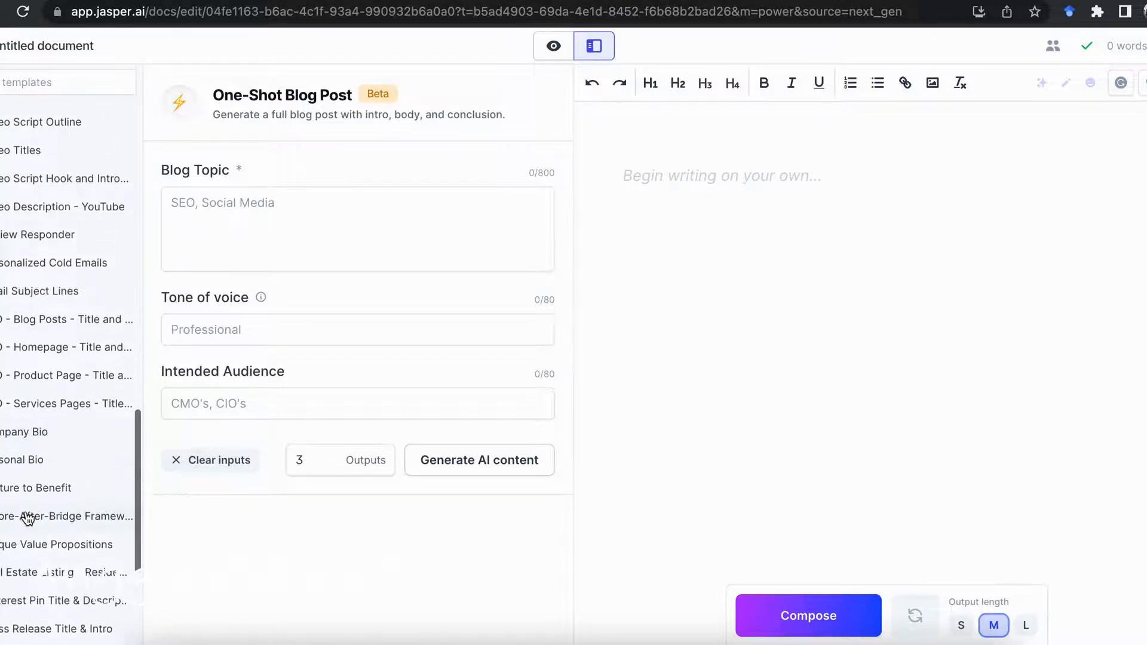
{"action": "scroll", "coordinate": [39, 520], "scroll_direction": "down", "scroll_amount": 3}
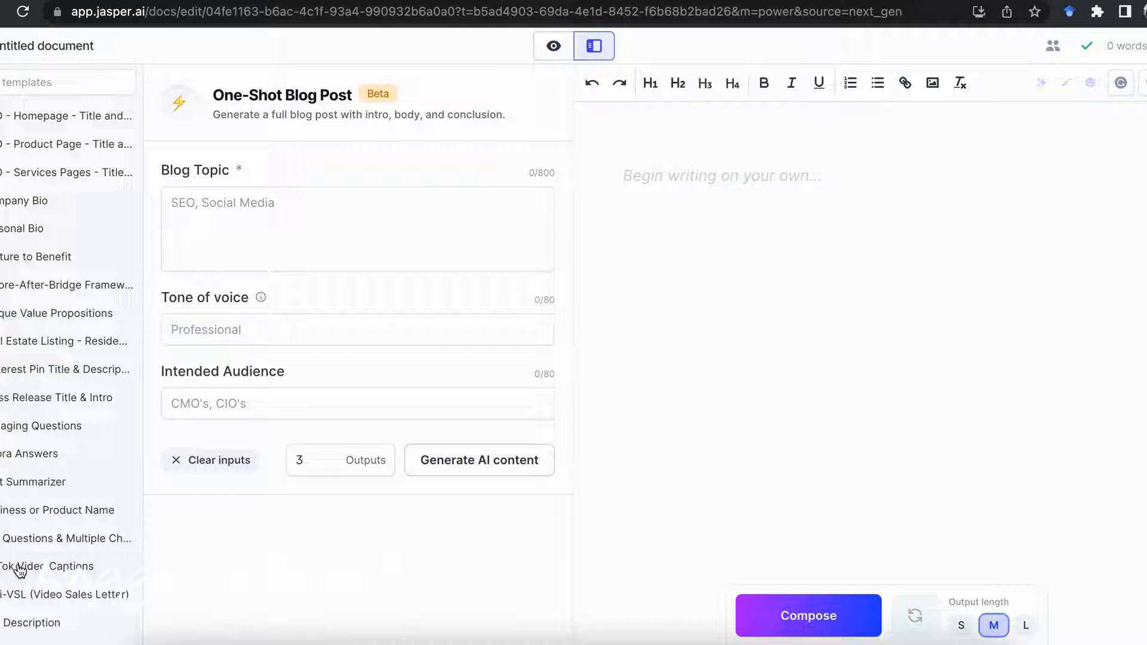
{"action": "scroll", "coordinate": [24, 537], "scroll_direction": "up", "scroll_amount": 10}
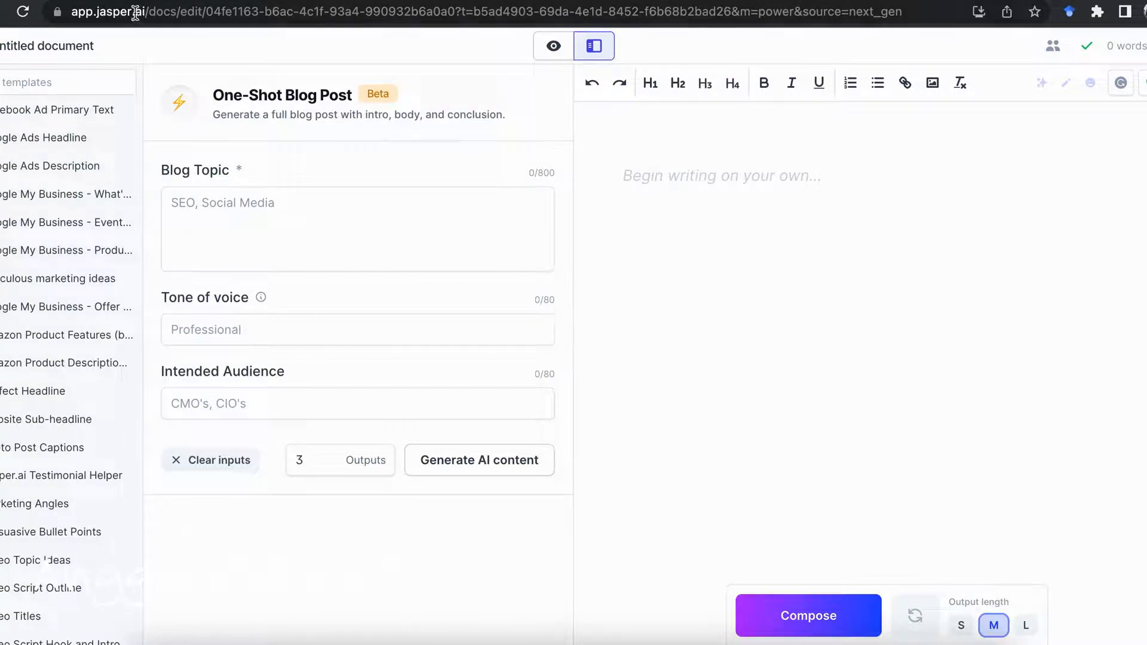
{"action": "scroll", "coordinate": [63, 248], "scroll_direction": "up", "scroll_amount": 9}
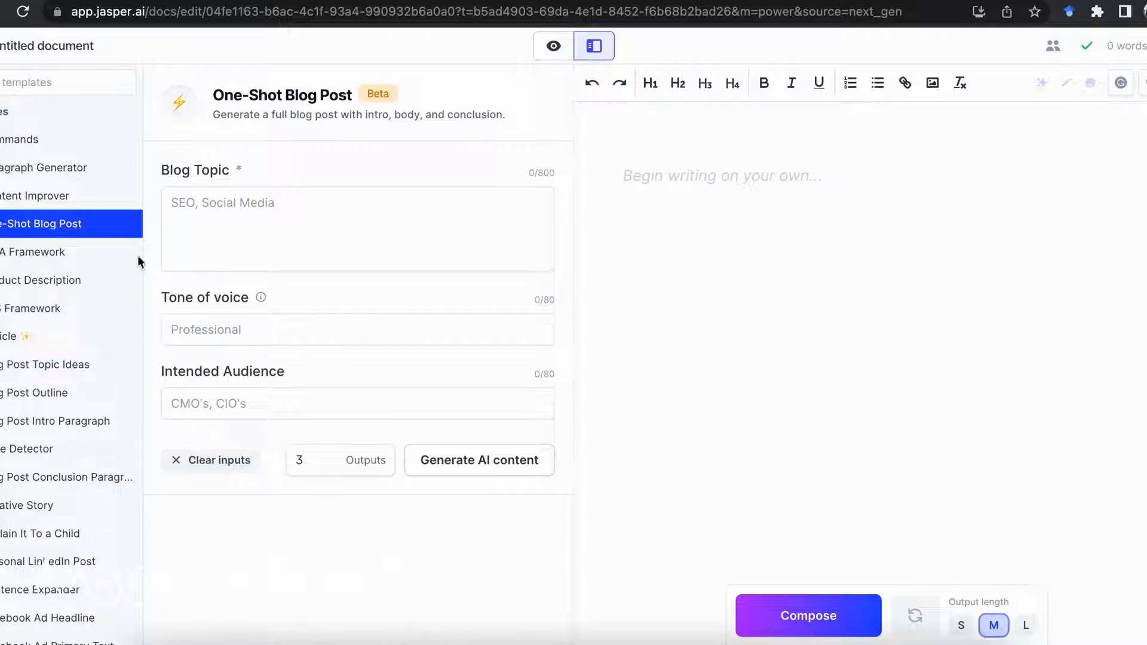
Open the Commands template and start editing its background information
{"action": "left_click", "coordinate": [17, 146]}
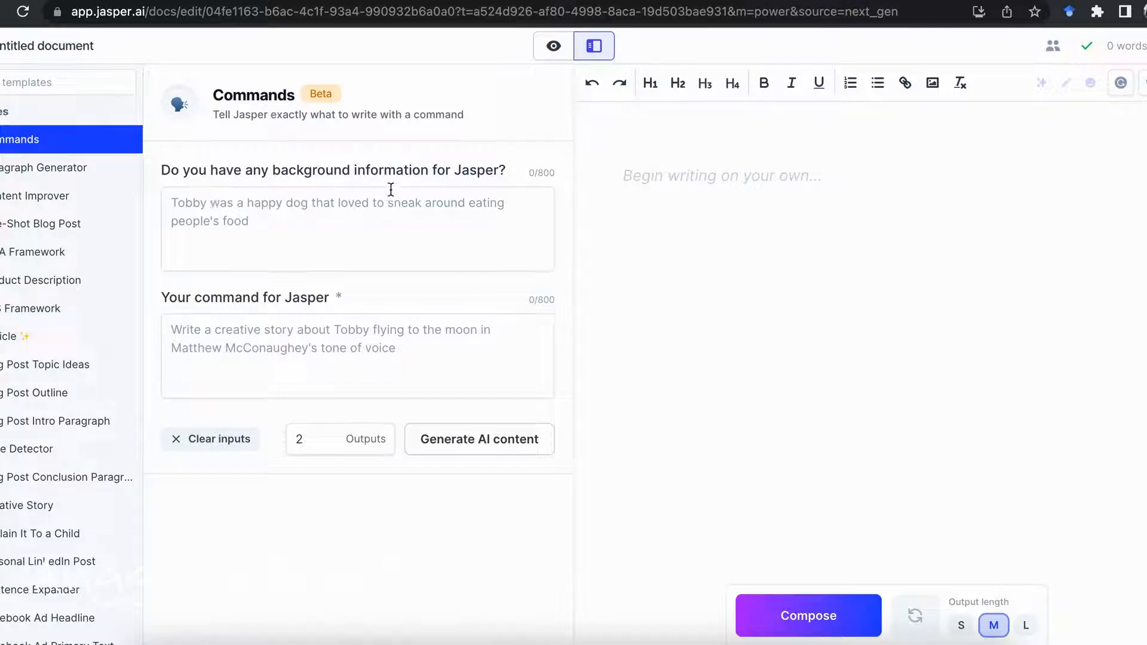
{"action": "left_click", "coordinate": [242, 209]}
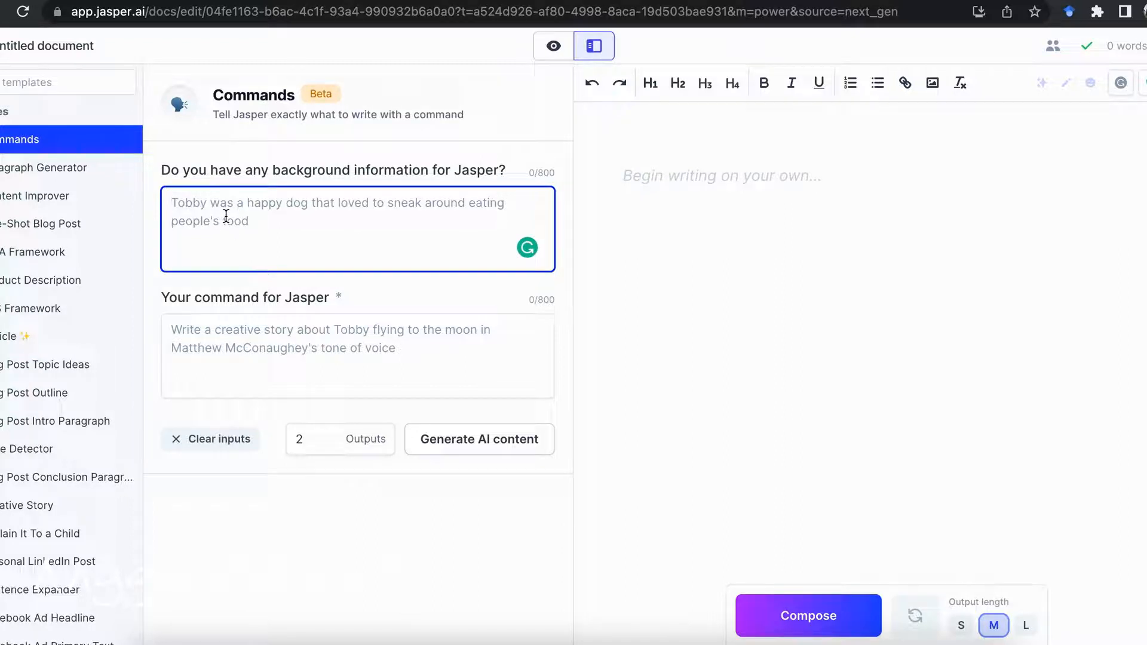
{"action": "type", "text": "I am a researcher and educator in the field of Mathematics Education. My goal is to conduct research that helps students from every background understand mathematical concepts, while also being able apply them outside school into their everyday lives when they are not studying math class or doing homework on these subjects! This way I can focus my work towards making an impact by helping marginalized groups get more representation with what we talk about at home-especially women who have been historically underrepresented because there's often not enough female role models out here talking openlyabout these issues so our minds don't know how else go"}
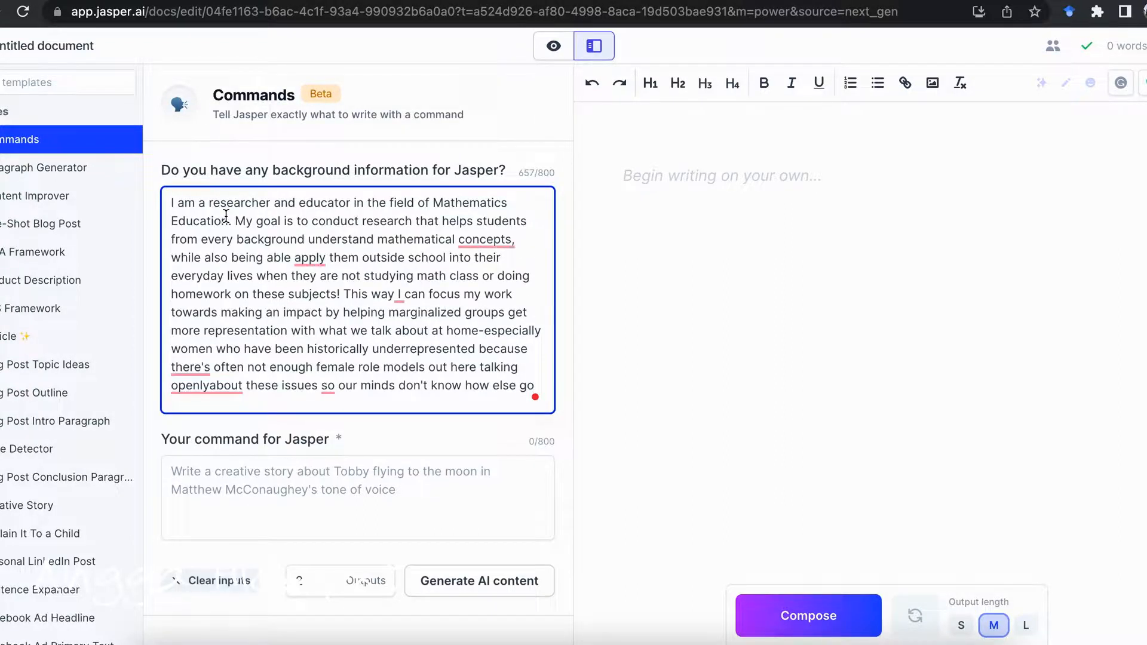
{"action": "key", "text": "ctrl+a"}
{"action": "type", "text": "a"}
{"action": "key", "text": "BackSpace"}
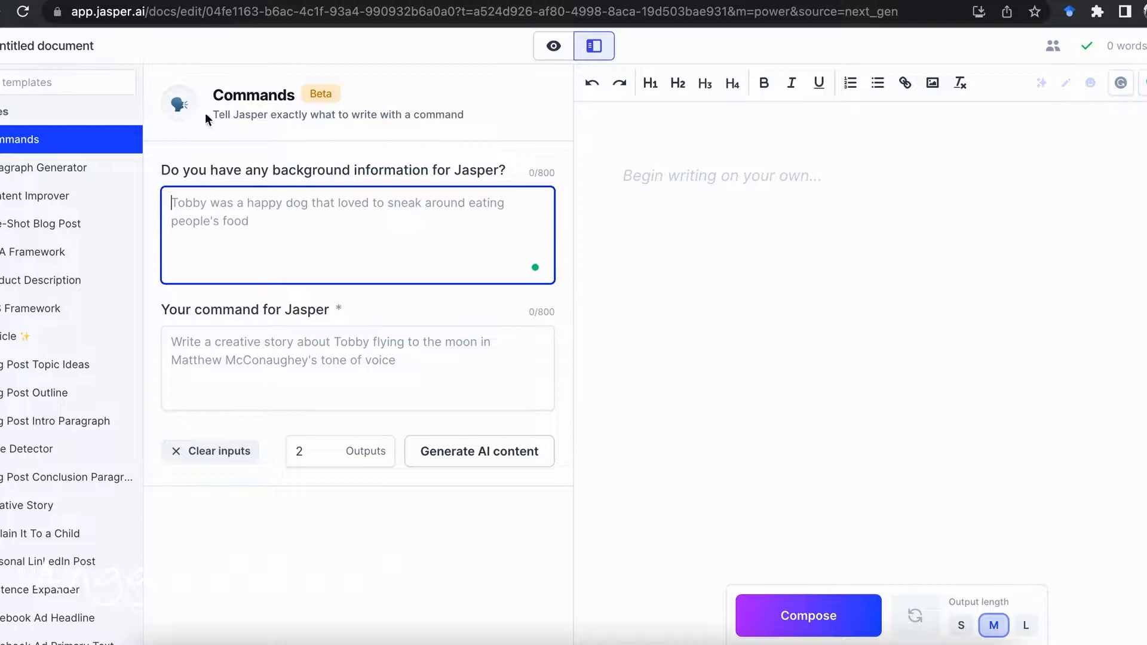
Copy the English translation of the research statement from Google Translate and paste it into Jasper as the command's background information
{"action": "left_click", "coordinate": [128, 2]}
{"action": "left_click", "coordinate": [1012, 437]}
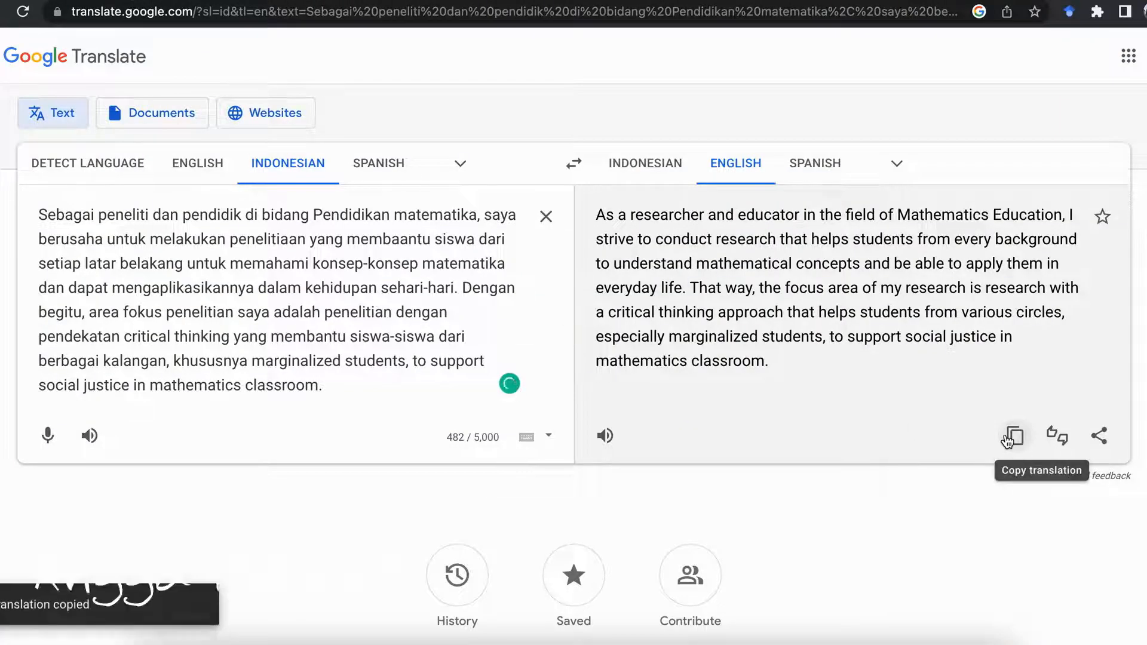
{"action": "left_click", "coordinate": [996, 2]}
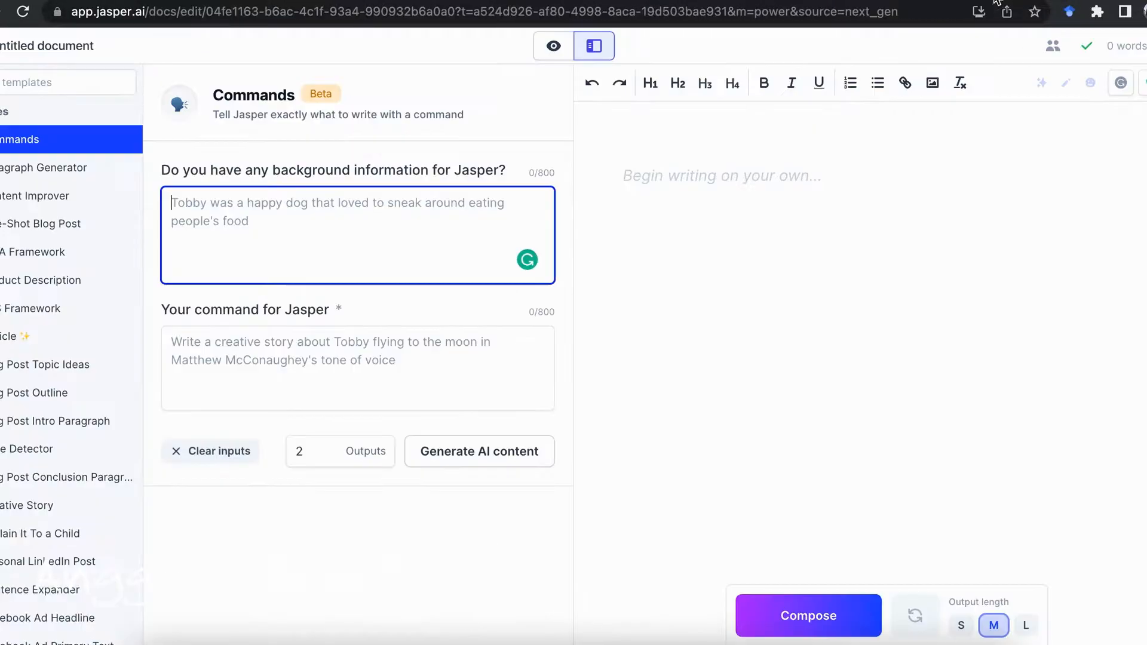
{"action": "key", "text": "super+v"}
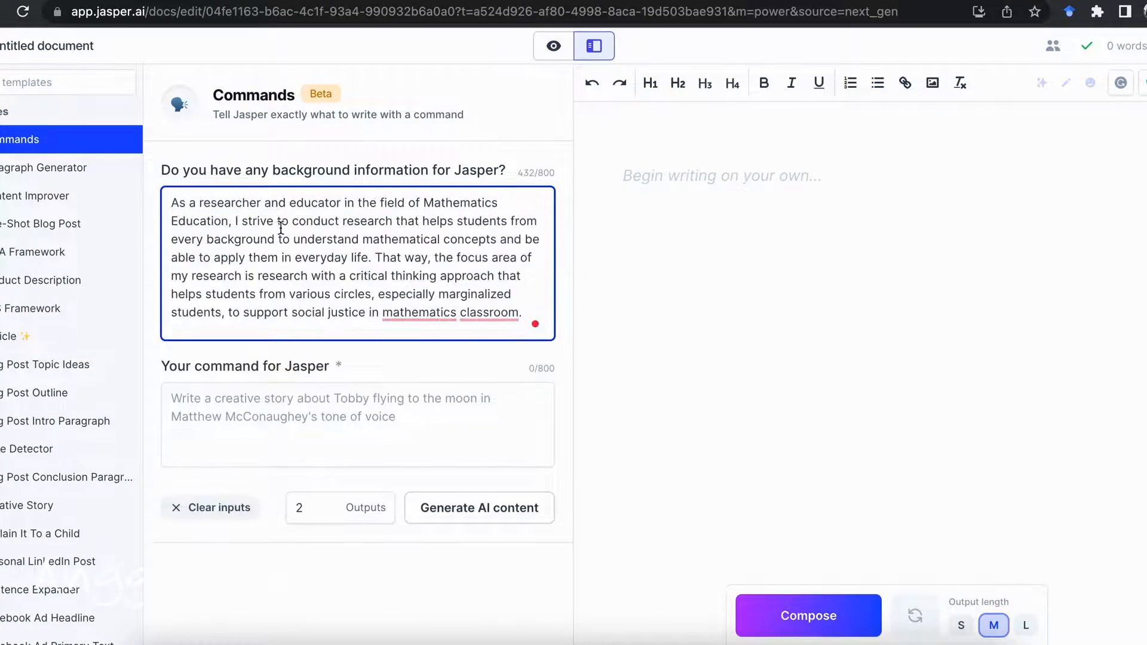
Enter "write an academic article with professional tone voice" as the command for Jasper
{"action": "left_click", "coordinate": [269, 402]}
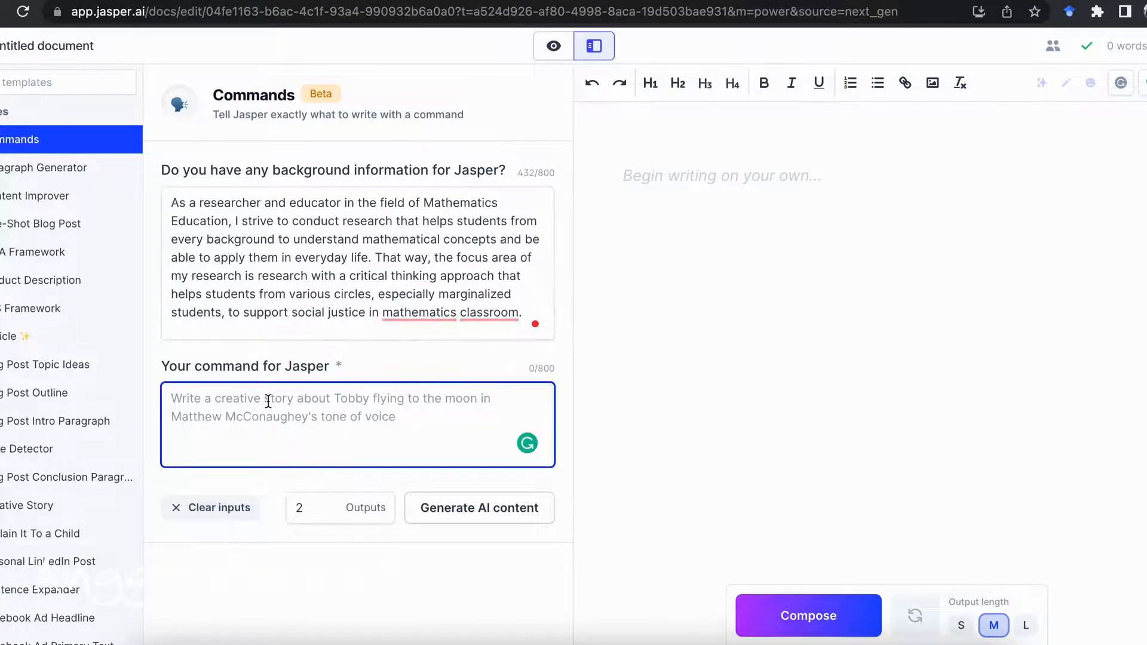
{"action": "type", "text": "write an article"}
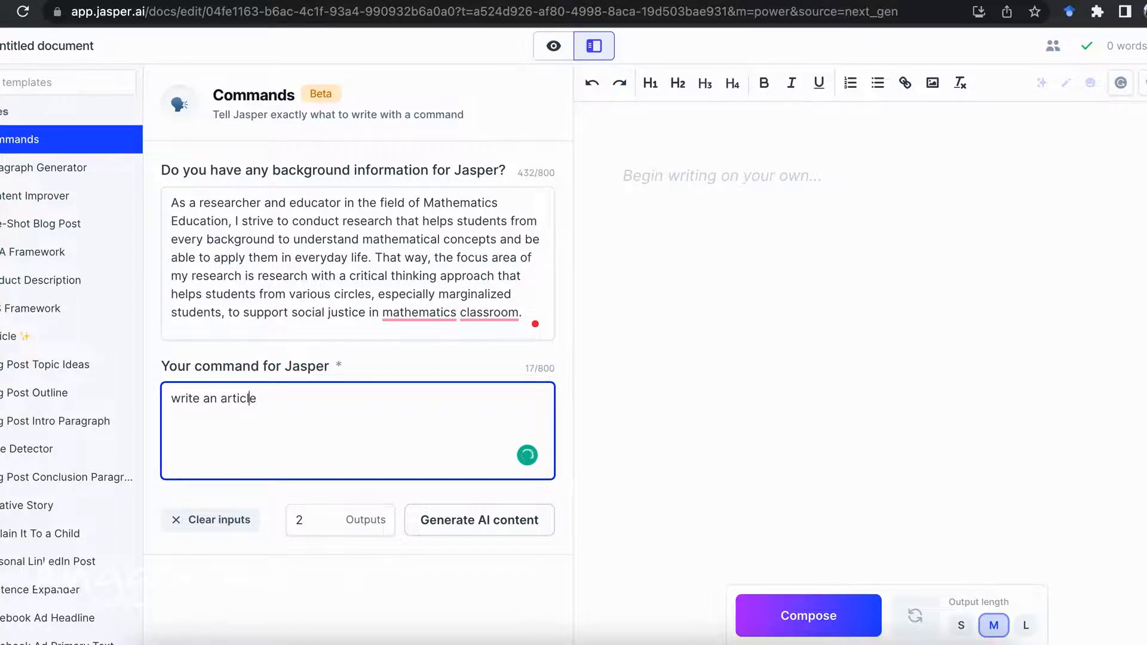
{"action": "key", "text": "Left"}
{"action": "type", "text": "academic"}
{"action": "left_click", "coordinate": [353, 395]}
{"action": "type", "text": "write an academic article with "}
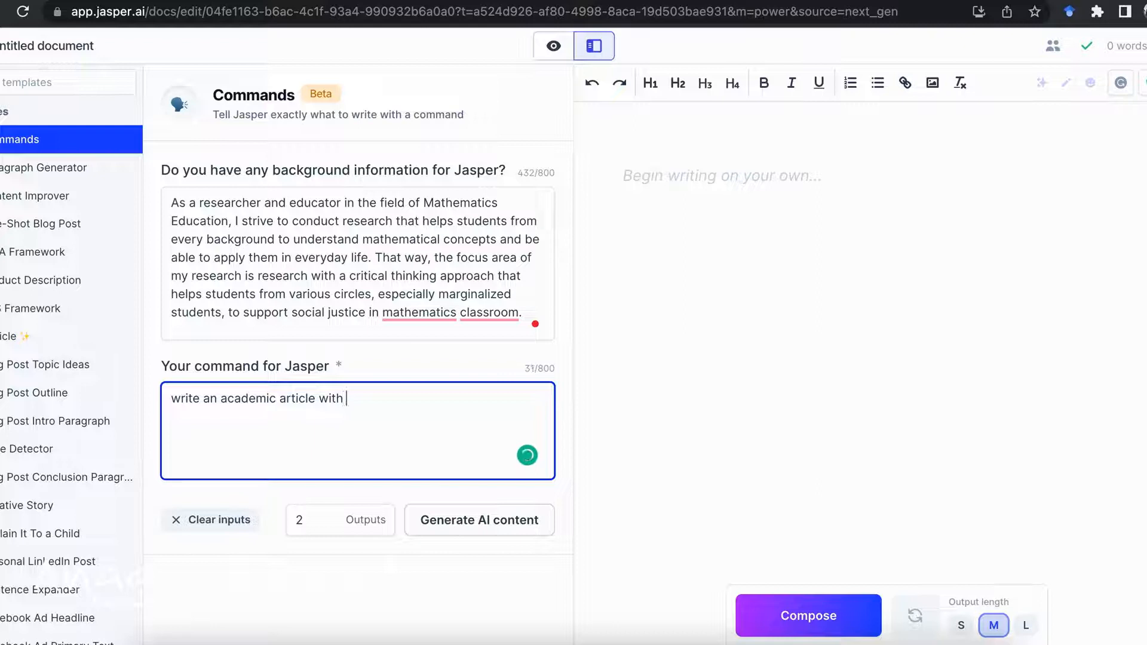
{"action": "type", "text": "professional tone voice"}
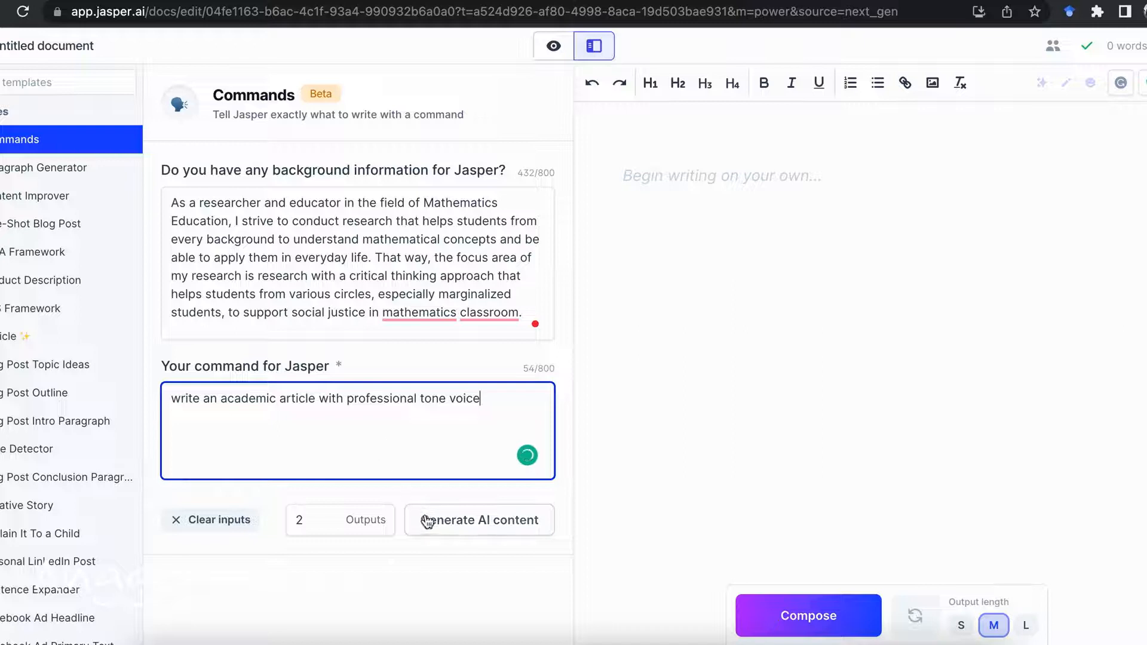
Compose medium-length text in the blank document, and generate 2 AI content outputs from the Commands template
{"action": "left_click", "coordinate": [788, 624]}
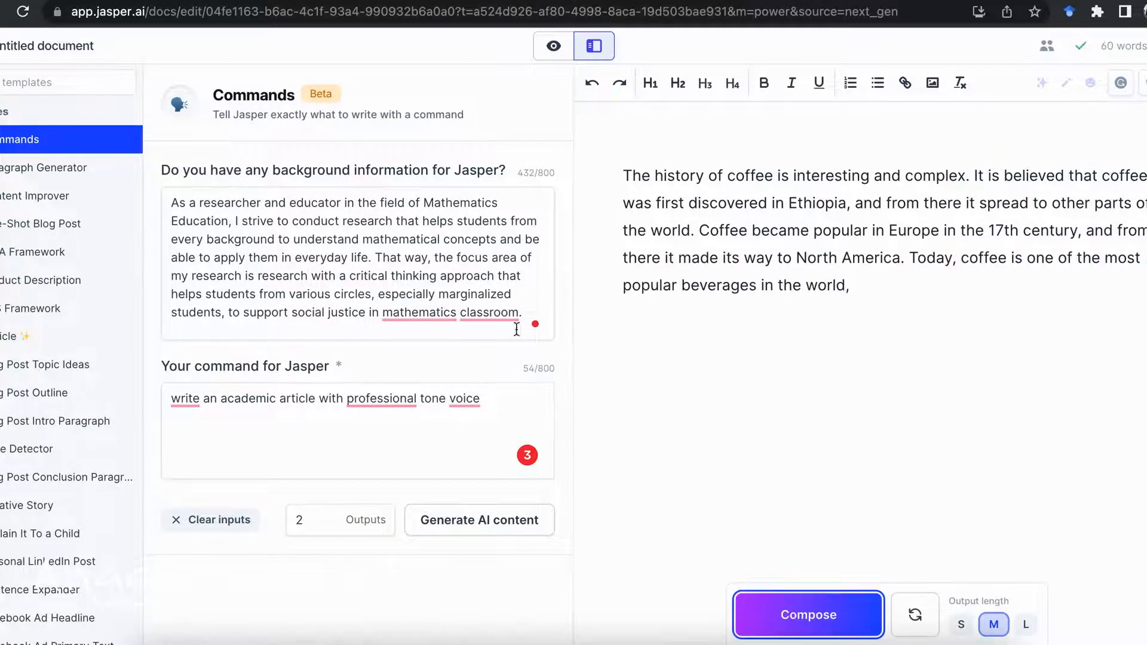
{"action": "scroll", "coordinate": [516, 328], "scroll_direction": "down", "scroll_amount": 1}
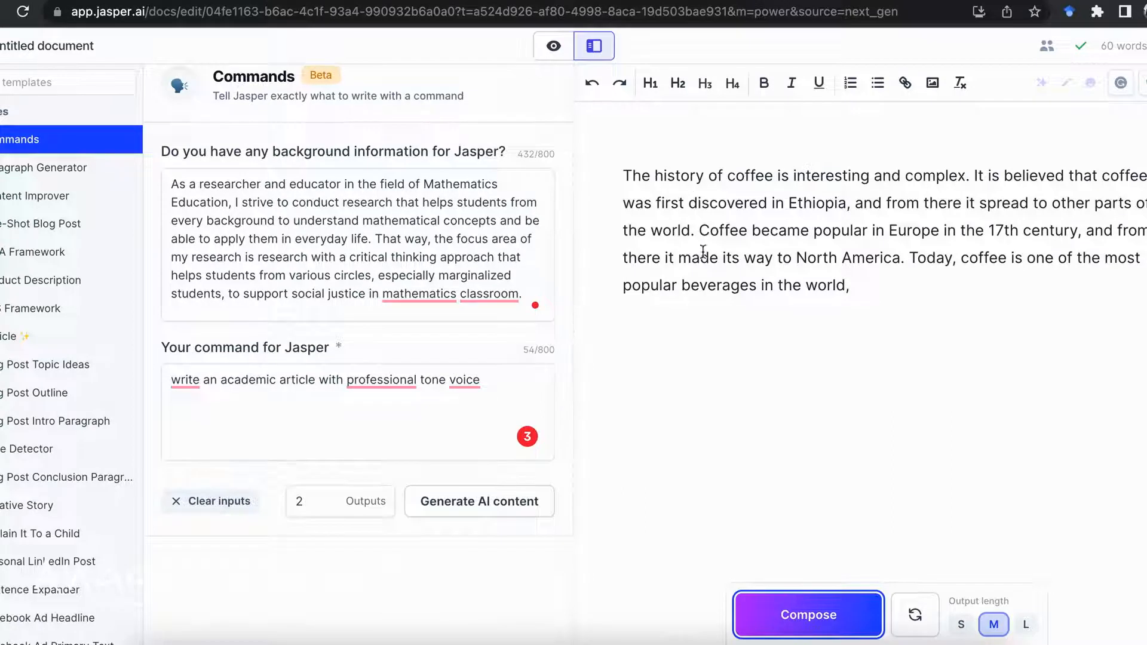
{"action": "left_click", "coordinate": [478, 502]}
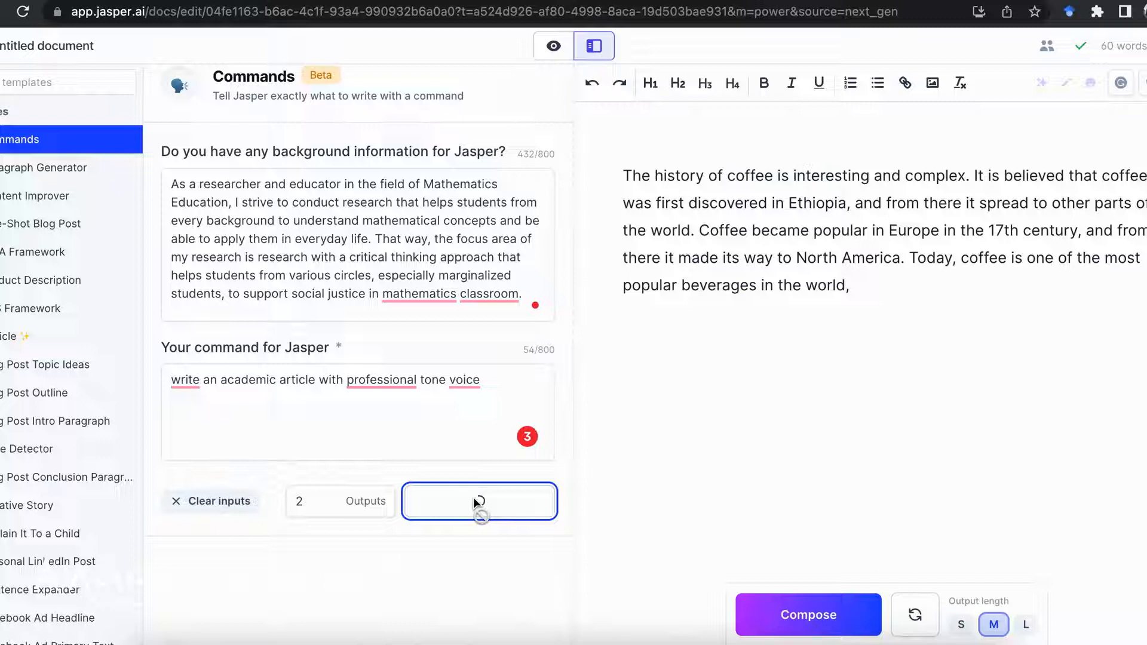
Read through both generated Commands outputs and compare them with the background information and the command
{"action": "scroll", "coordinate": [476, 504], "scroll_direction": "down", "scroll_amount": 10}
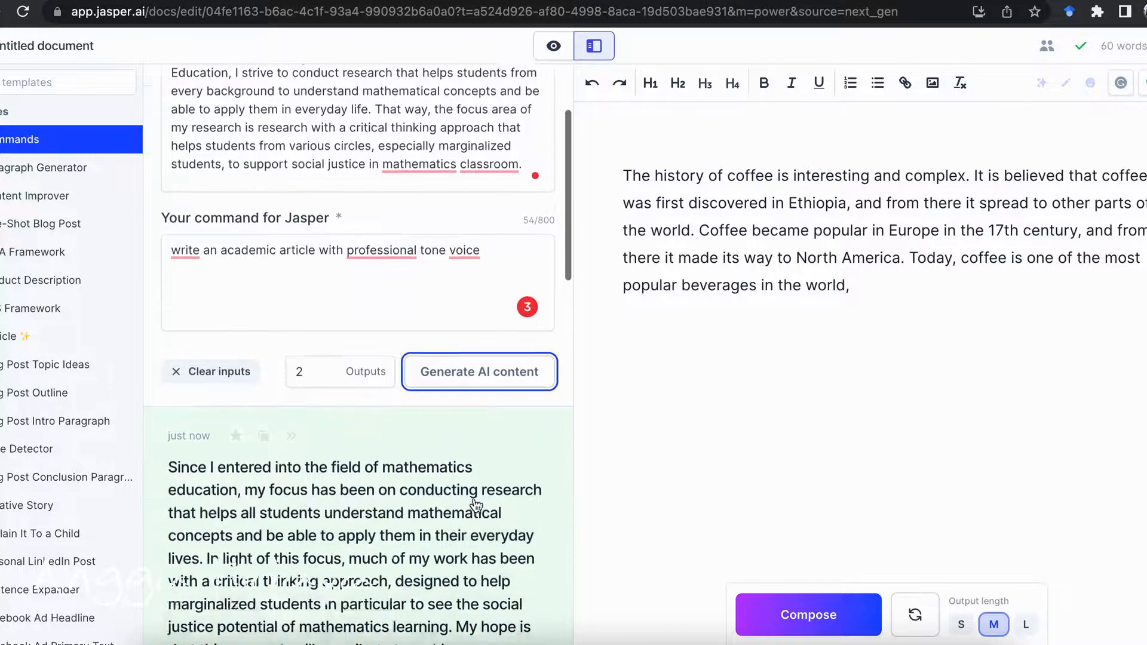
{"action": "scroll", "coordinate": [442, 405], "scroll_direction": "down", "scroll_amount": 12}
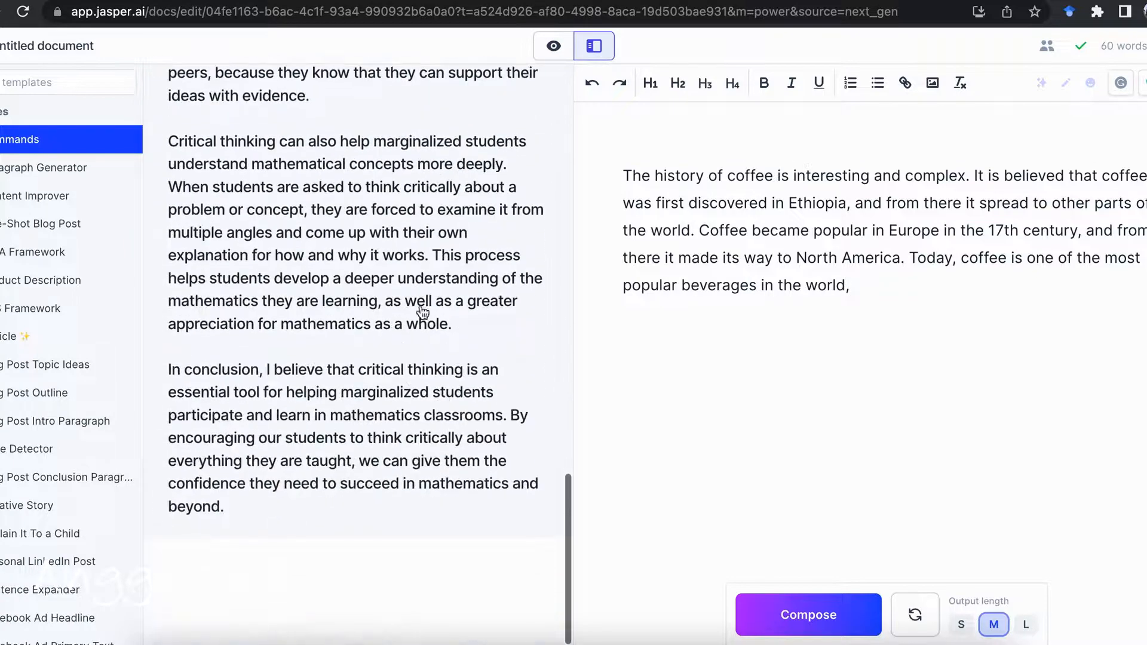
{"action": "scroll", "coordinate": [427, 325], "scroll_direction": "up", "scroll_amount": 11}
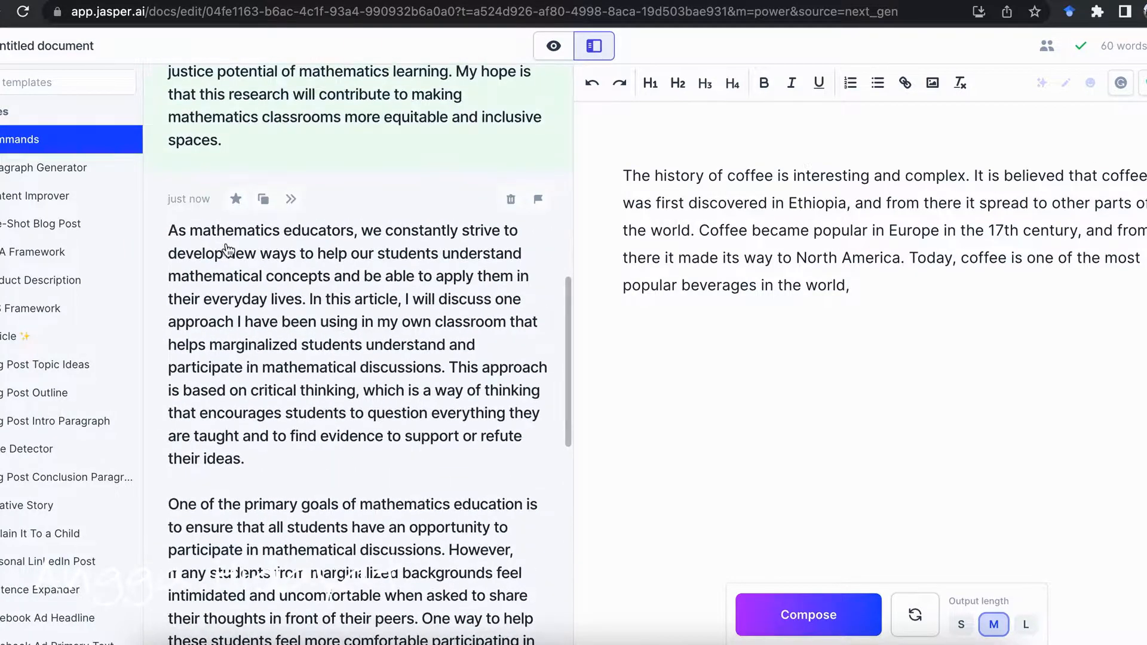
{"action": "scroll", "coordinate": [248, 512], "scroll_direction": "down", "scroll_amount": 1}
{"action": "scroll", "coordinate": [250, 466], "scroll_direction": "down", "scroll_amount": 2}
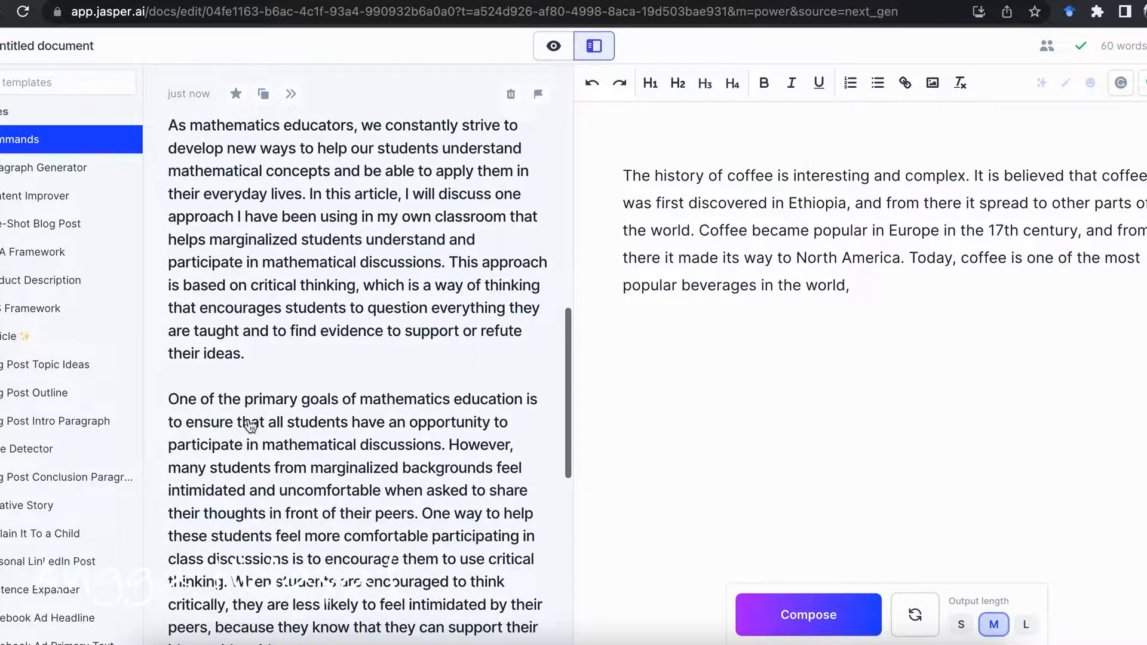
{"action": "scroll", "coordinate": [263, 487], "scroll_direction": "down", "scroll_amount": 5}
{"action": "scroll", "coordinate": [263, 487], "scroll_direction": "down", "scroll_amount": 7}
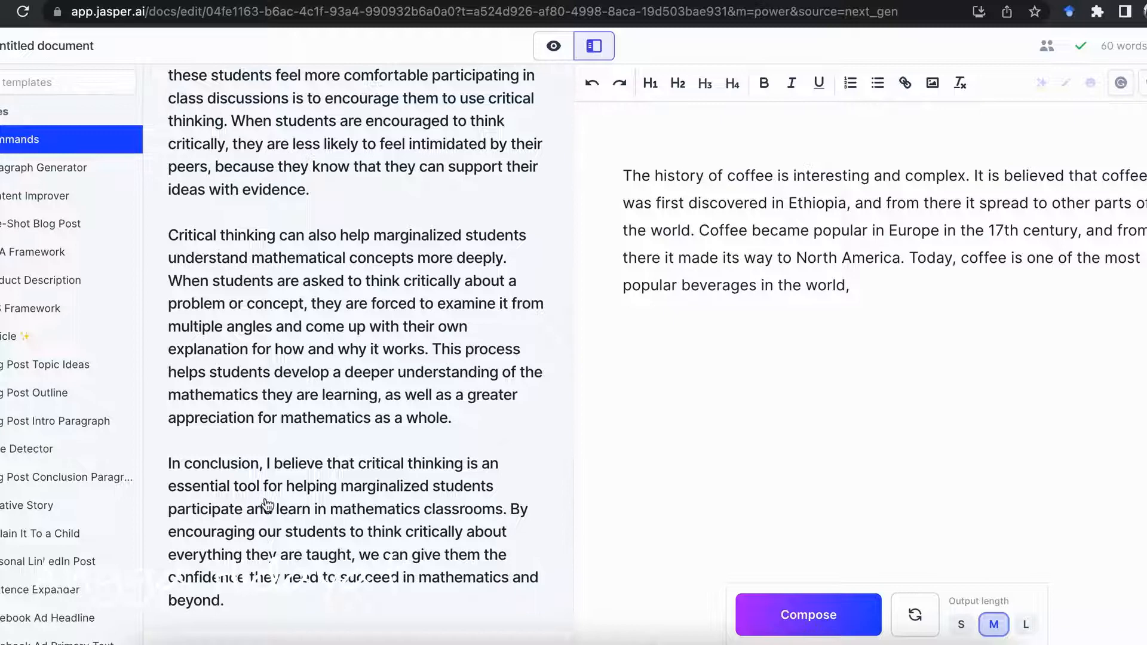
{"action": "scroll", "coordinate": [277, 513], "scroll_direction": "up", "scroll_amount": 10}
{"action": "scroll", "coordinate": [285, 515], "scroll_direction": "up", "scroll_amount": 15}
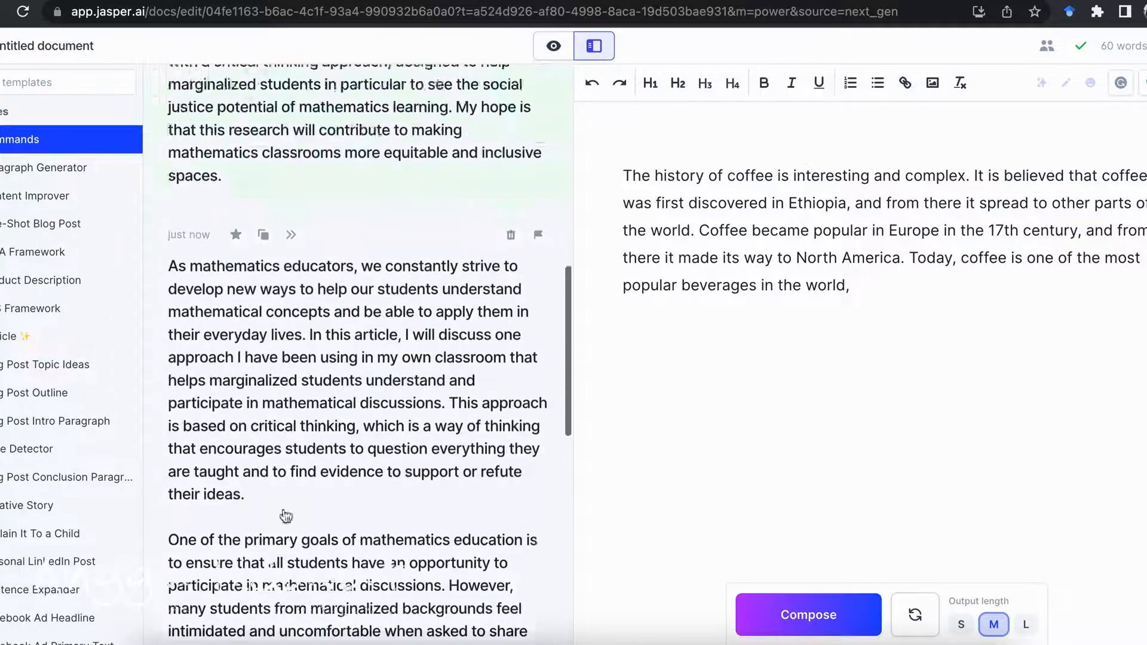
{"action": "scroll", "coordinate": [286, 515], "scroll_direction": "down", "scroll_amount": 8}
{"action": "scroll", "coordinate": [284, 514], "scroll_direction": "down", "scroll_amount": 3}
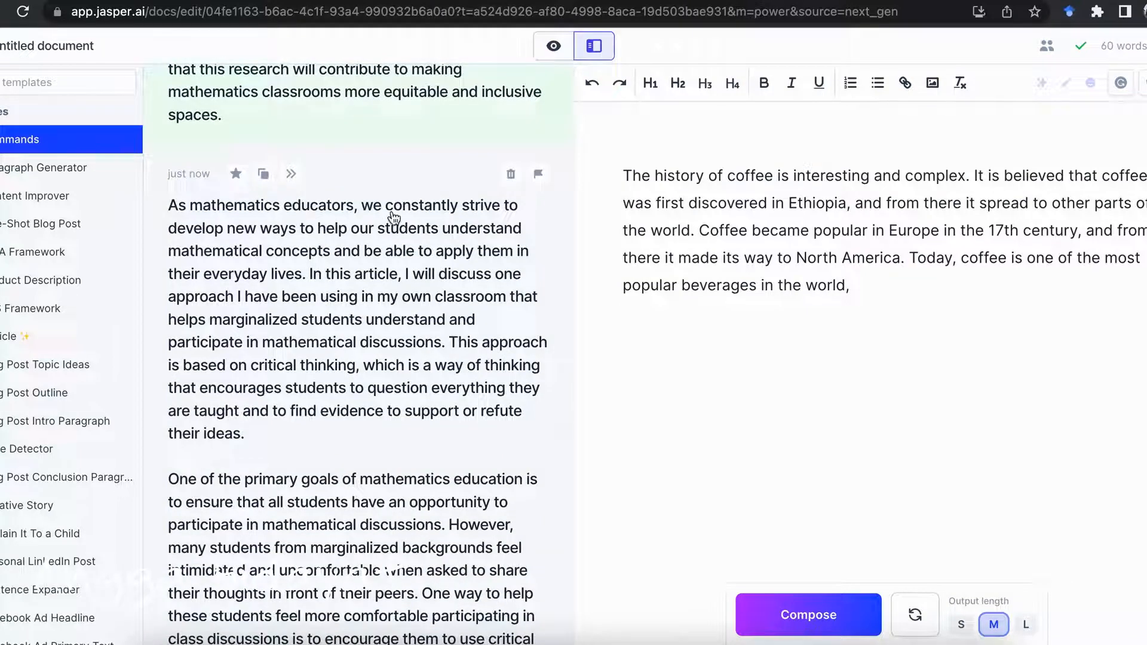
{"action": "scroll", "coordinate": [452, 379], "scroll_direction": "down", "scroll_amount": 9}
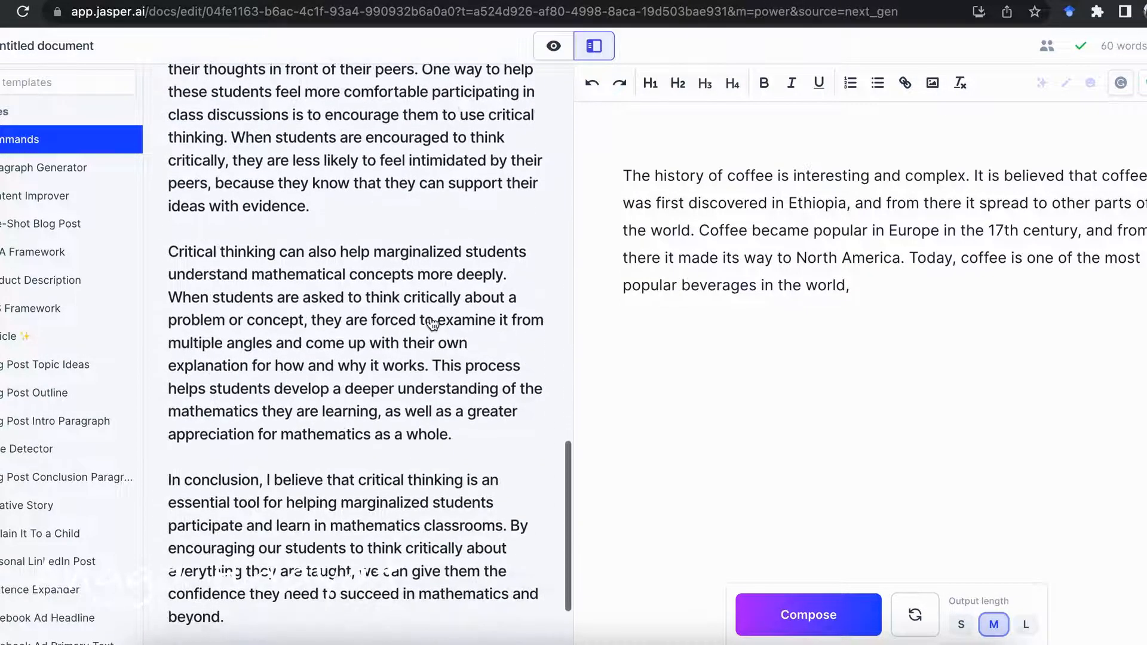
{"action": "scroll", "coordinate": [469, 430], "scroll_direction": "down", "scroll_amount": 2}
{"action": "scroll", "coordinate": [449, 425], "scroll_direction": "up", "scroll_amount": 15}
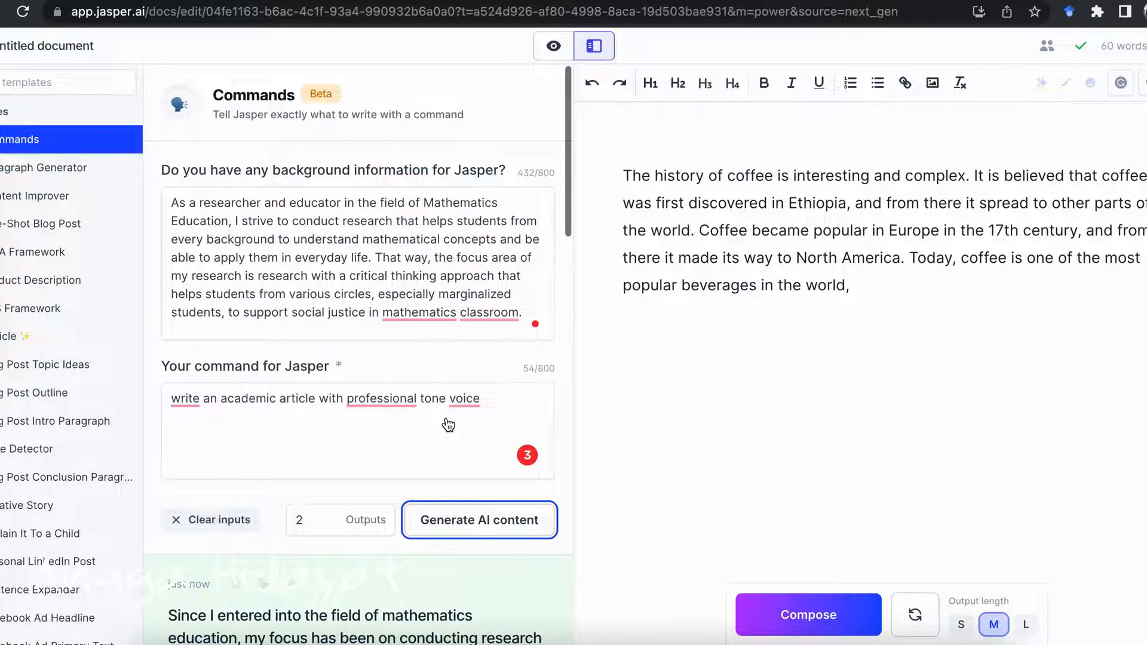